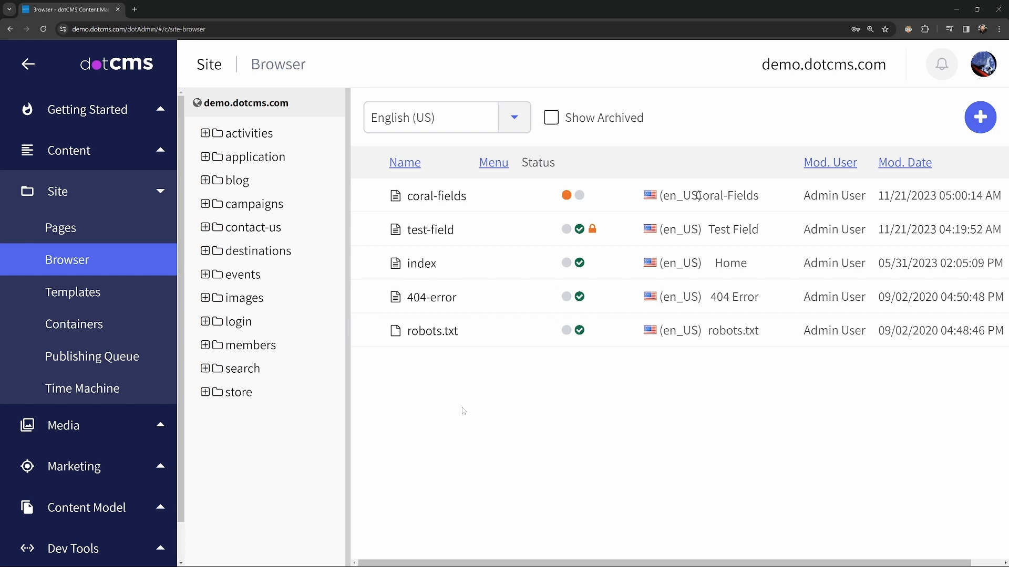
- Open Content Types under Content Model and filter the list to File types, leaving File and Image
click(59, 191)
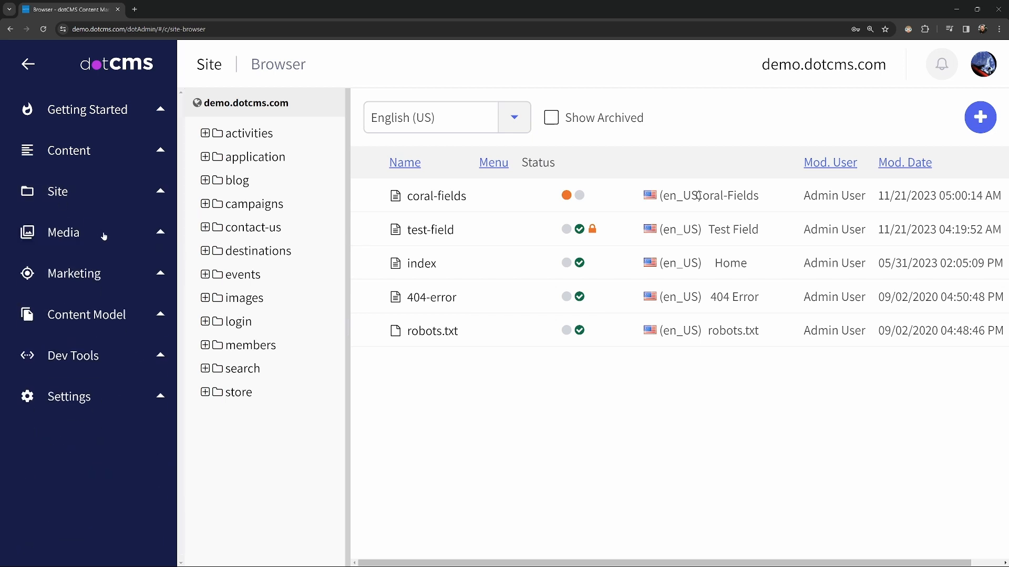
click(125, 315)
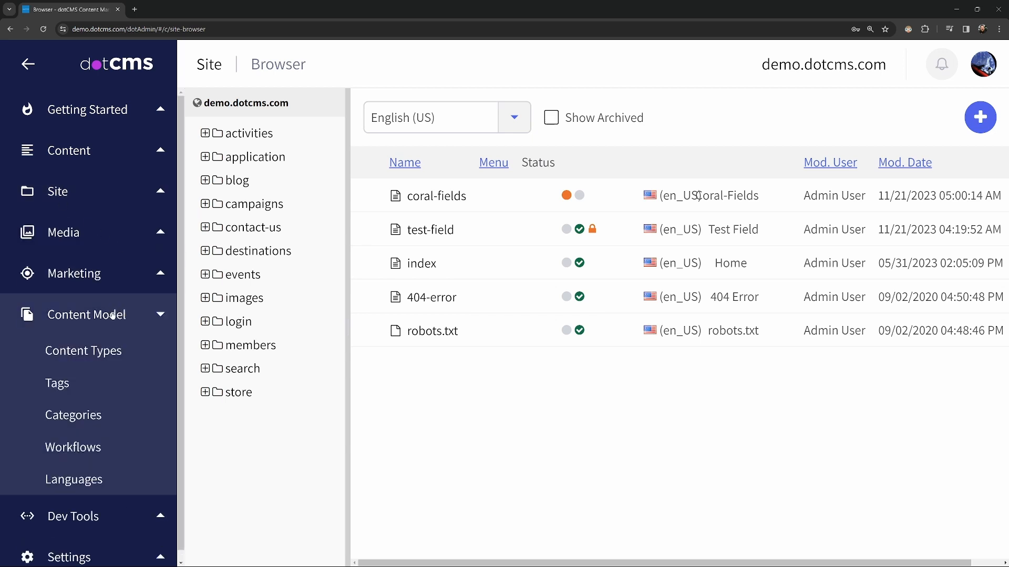
click(74, 353)
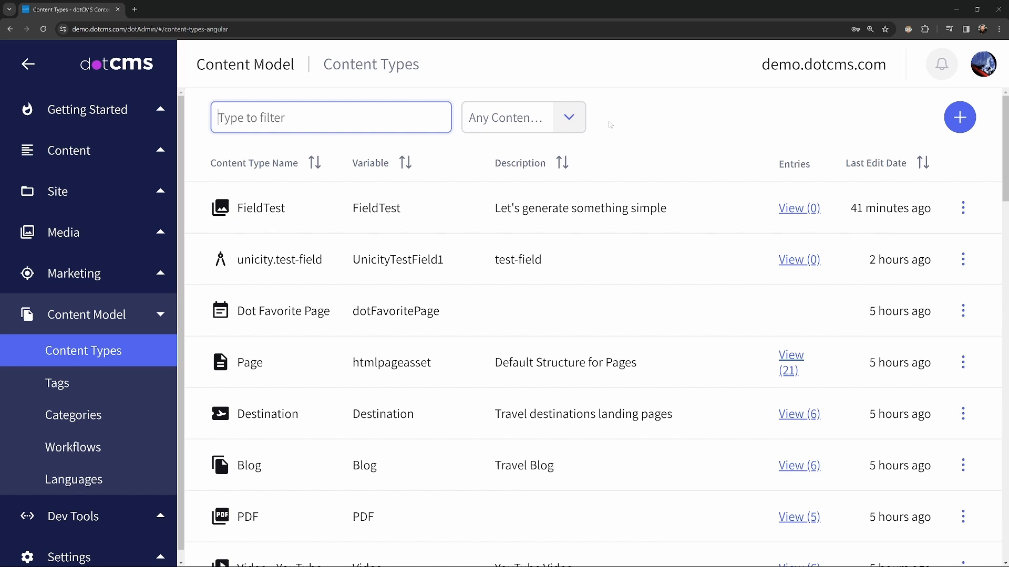
click(572, 122)
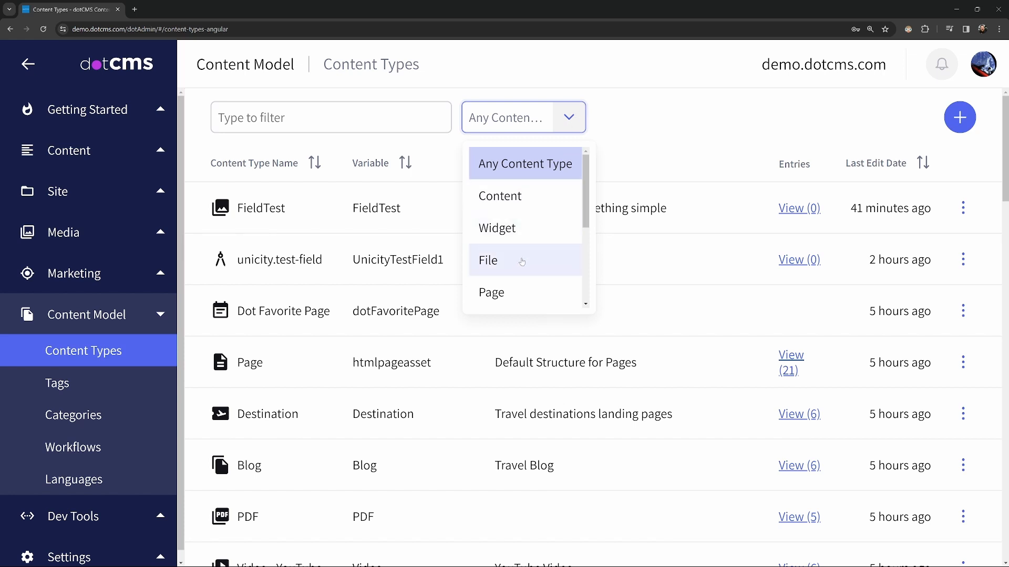
click(547, 259)
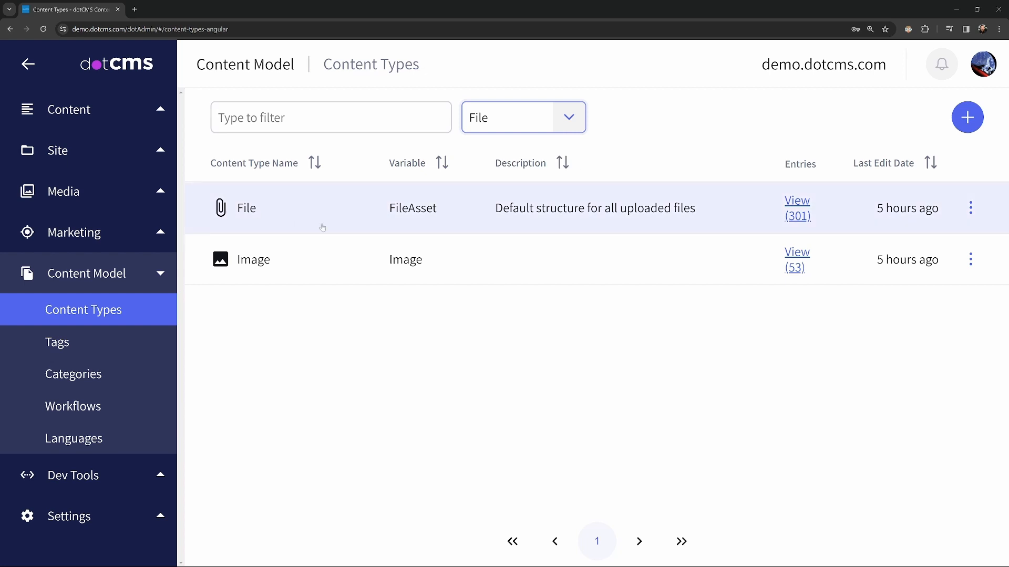
- Open the Image content type and scroll through its File Asset, Title, Tags and Metadata fields
click(265, 267)
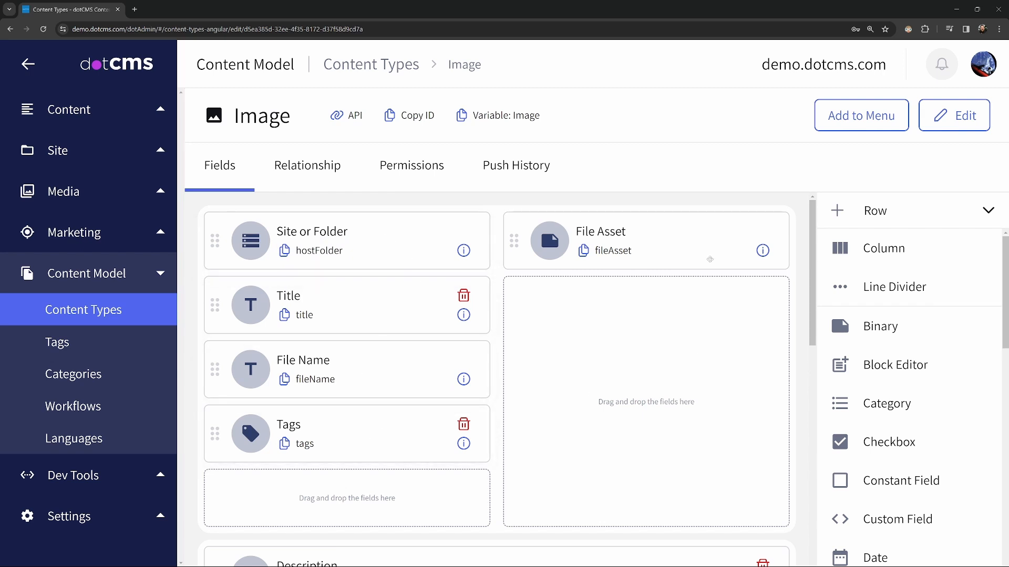
scroll(522, 376, down, 4)
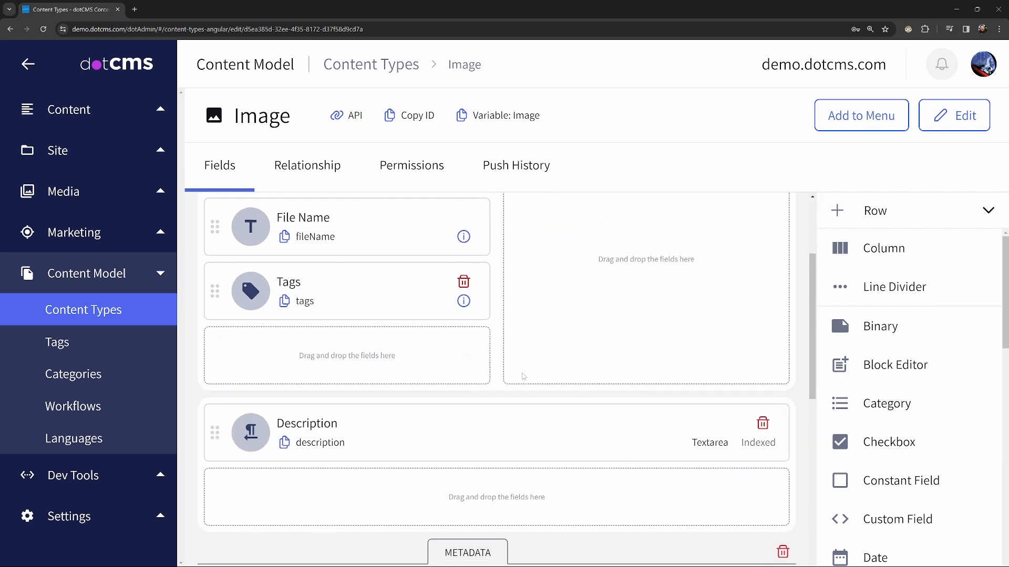
scroll(519, 319, down, 4)
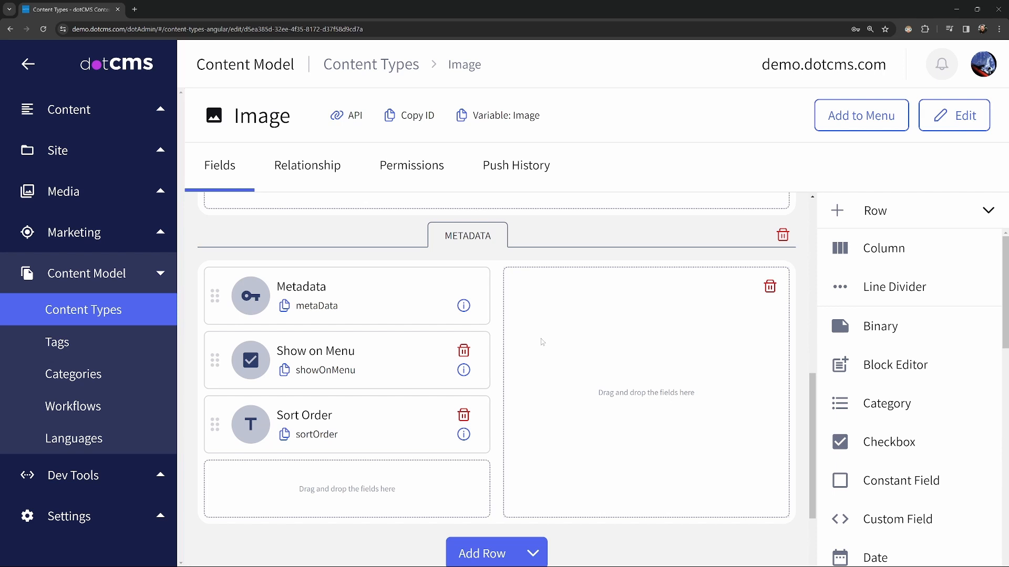
scroll(542, 342, up, 10)
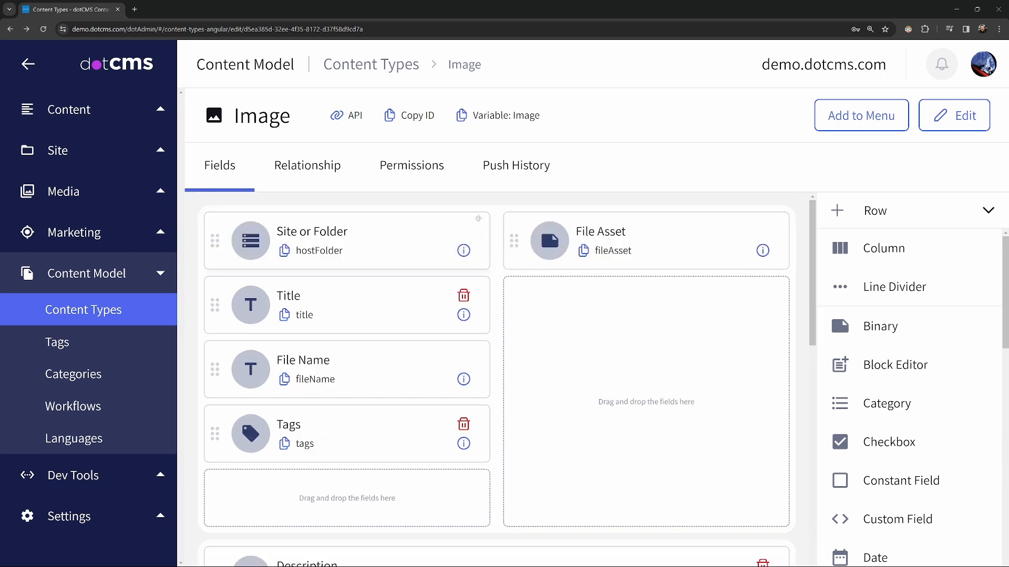
click(346, 63)
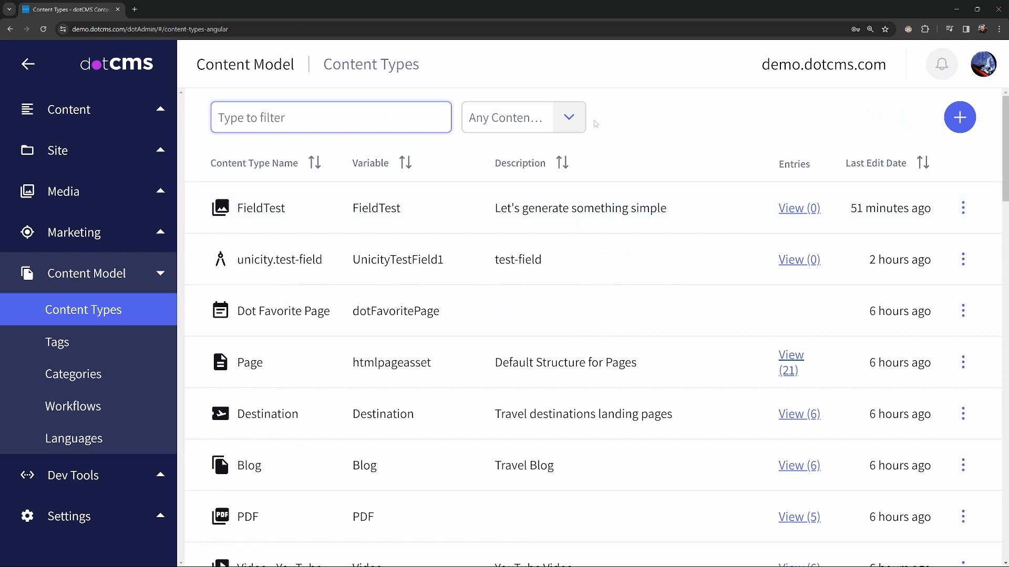
click(523, 117)
click(490, 263)
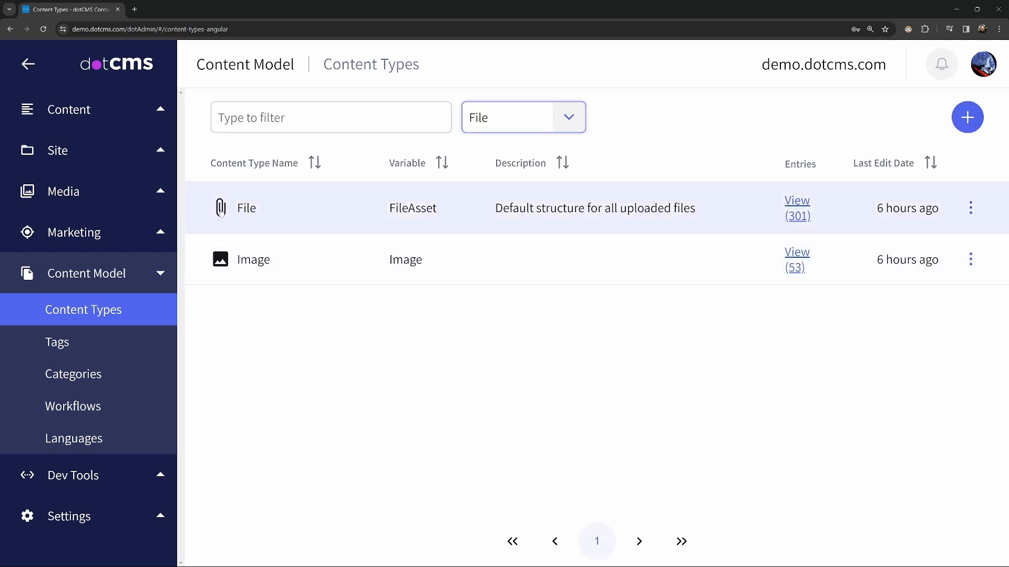
click(243, 208)
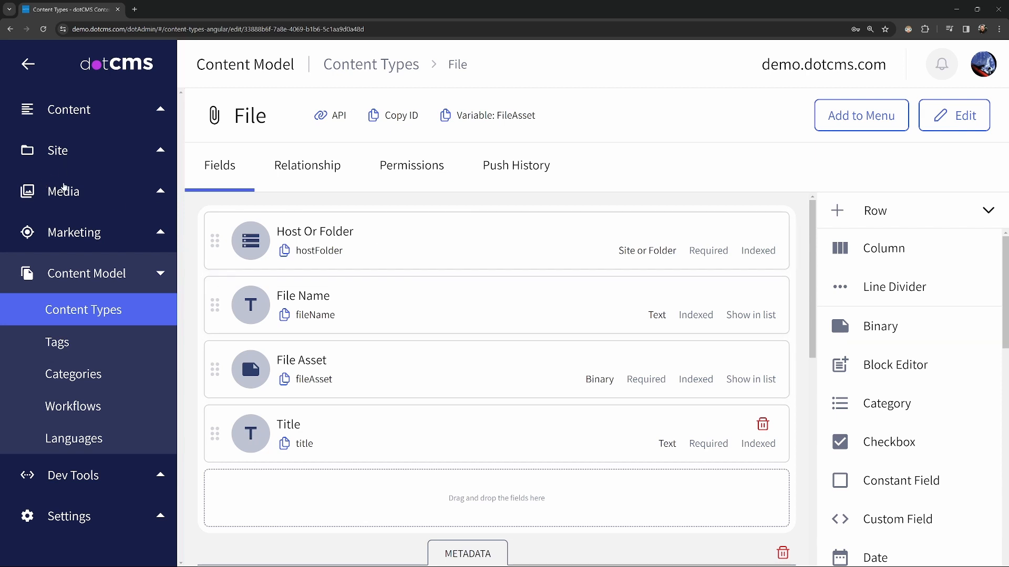
click(64, 190)
click(60, 220)
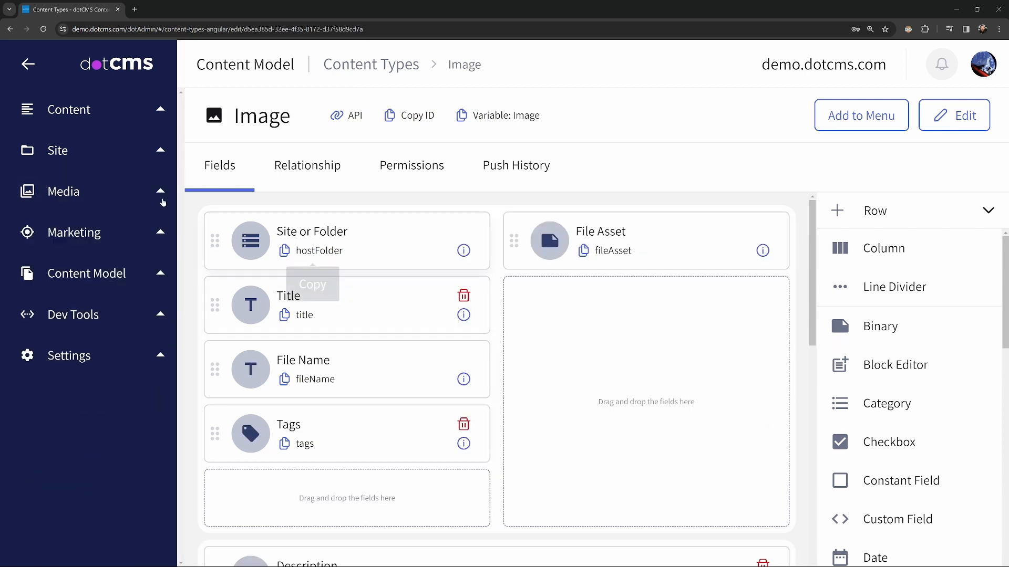
click(62, 111)
- Search Image content for 'sloth' on the Content Search page, getting 0 results
click(81, 406)
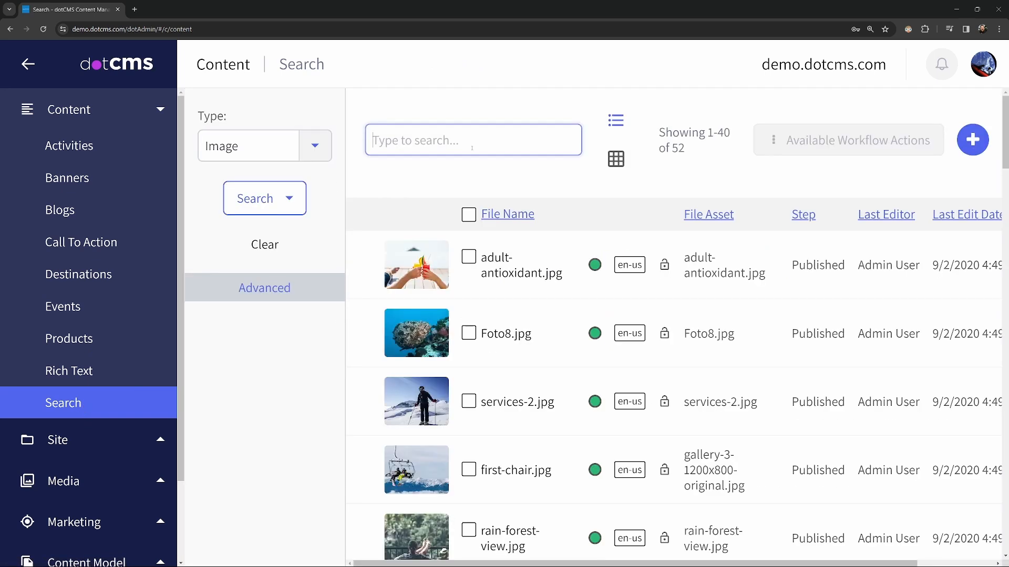
text(sloth)
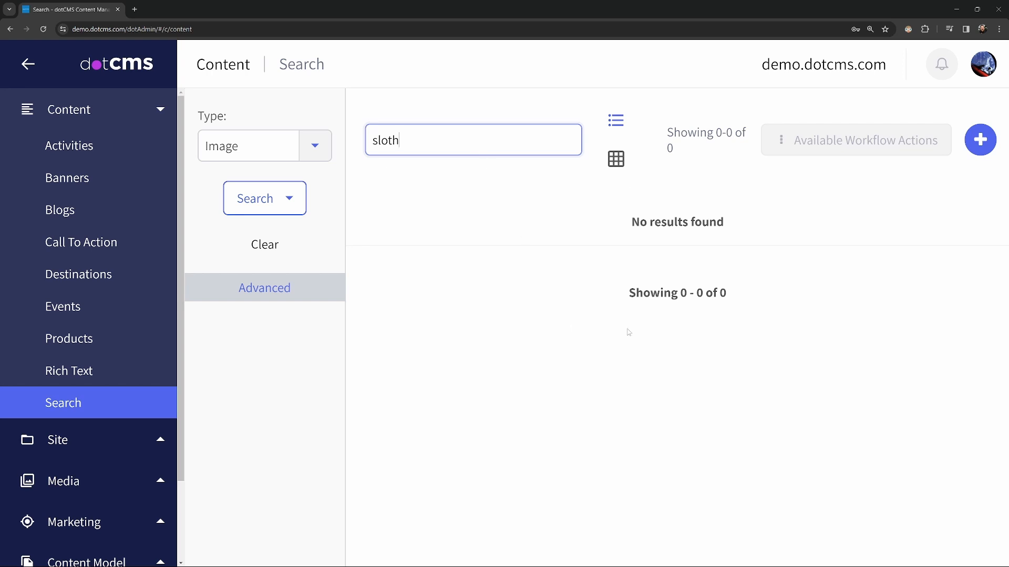
click(591, 326)
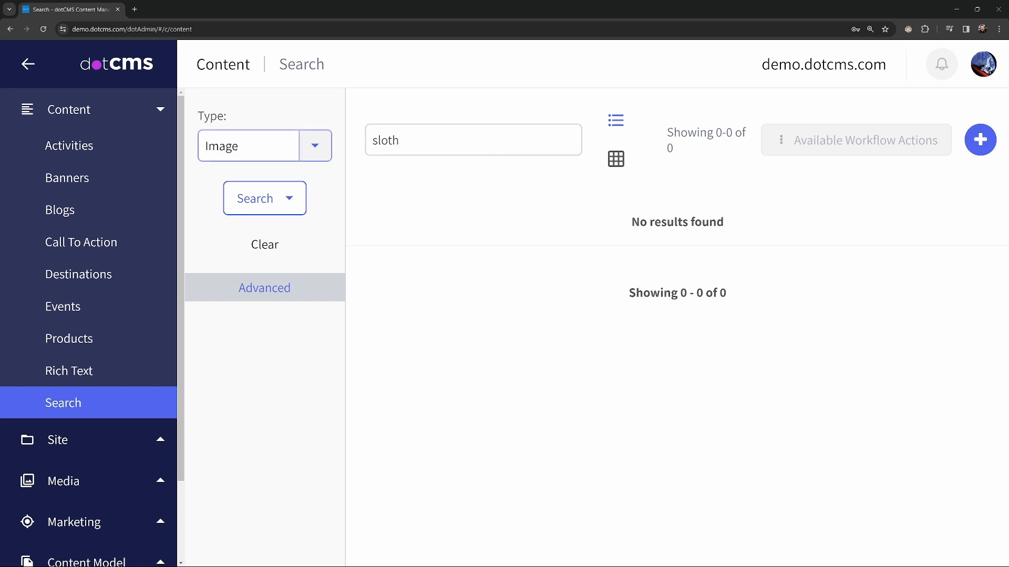
- Set the search Type to All and open the sloth-1879999_960_720.jpg result
click(316, 147)
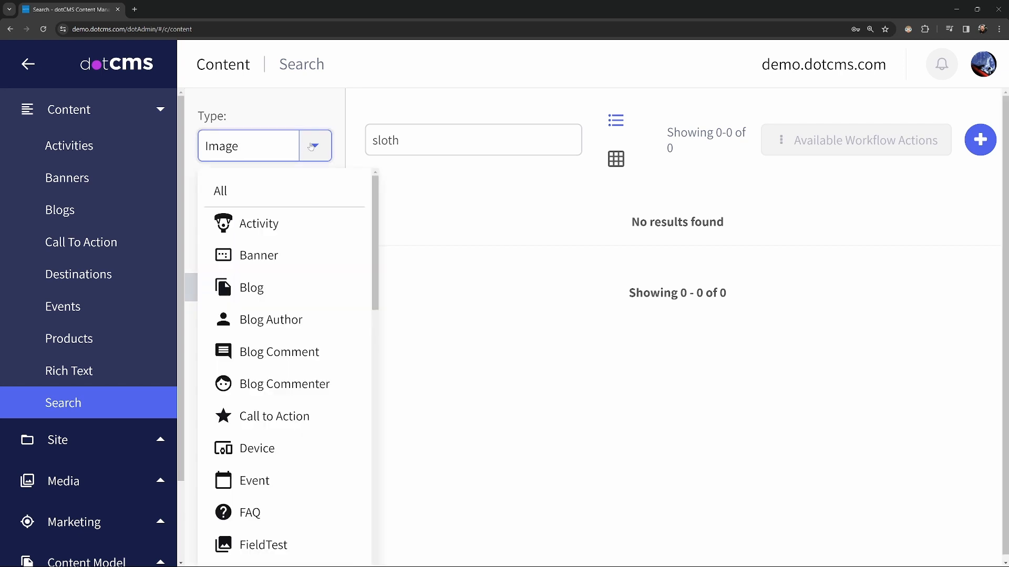
click(266, 200)
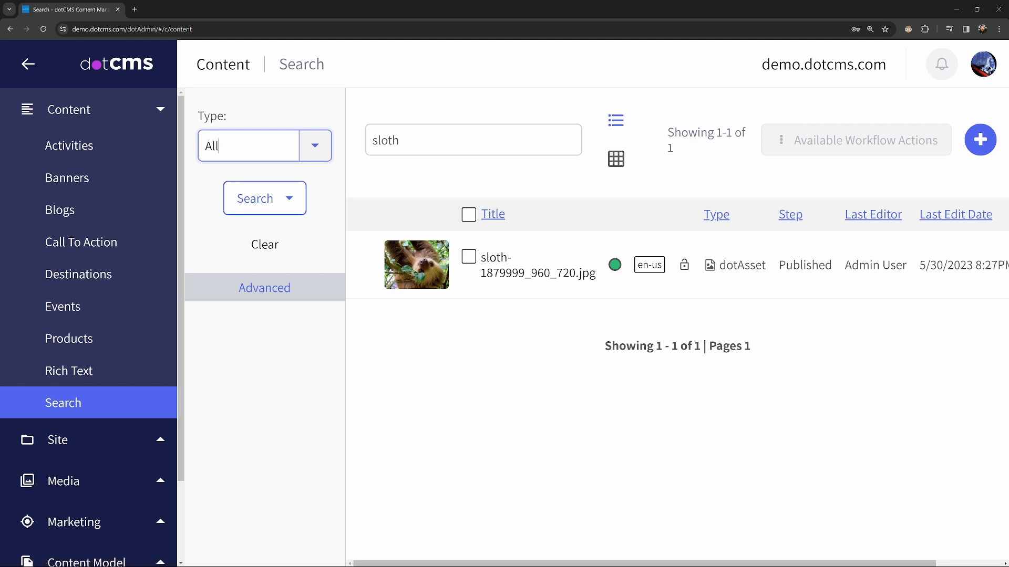
click(419, 278)
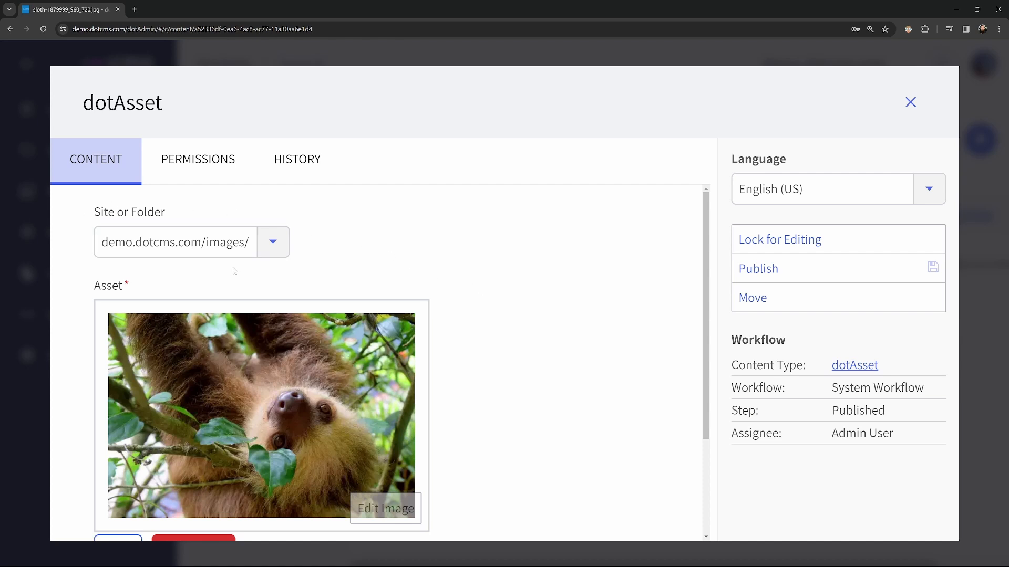
- View the sloth image's Info showing its File Link and paths, then dismiss it
scroll(173, 247, down, 1)
scroll(405, 294, down, 1)
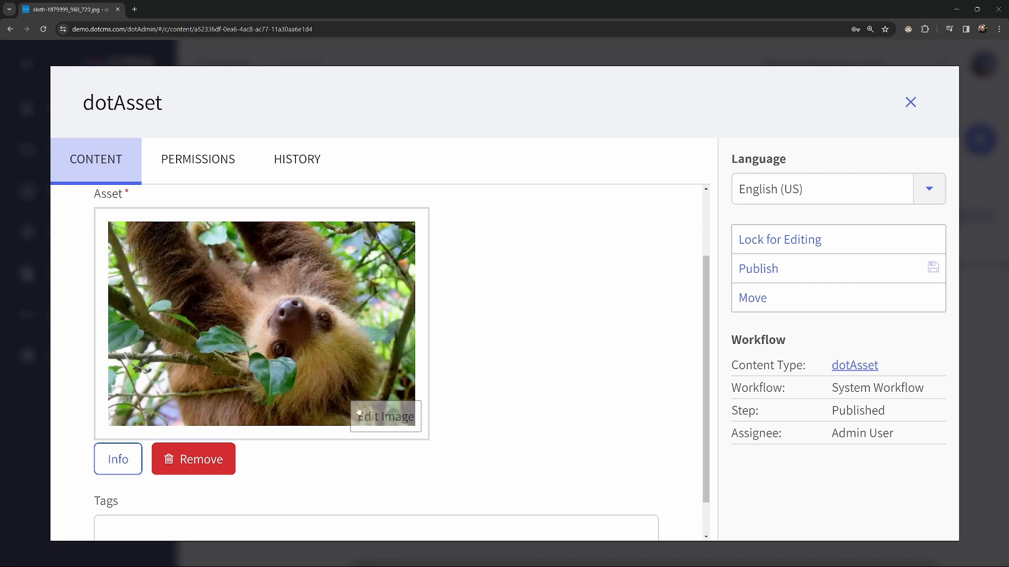
scroll(506, 380, down, 1)
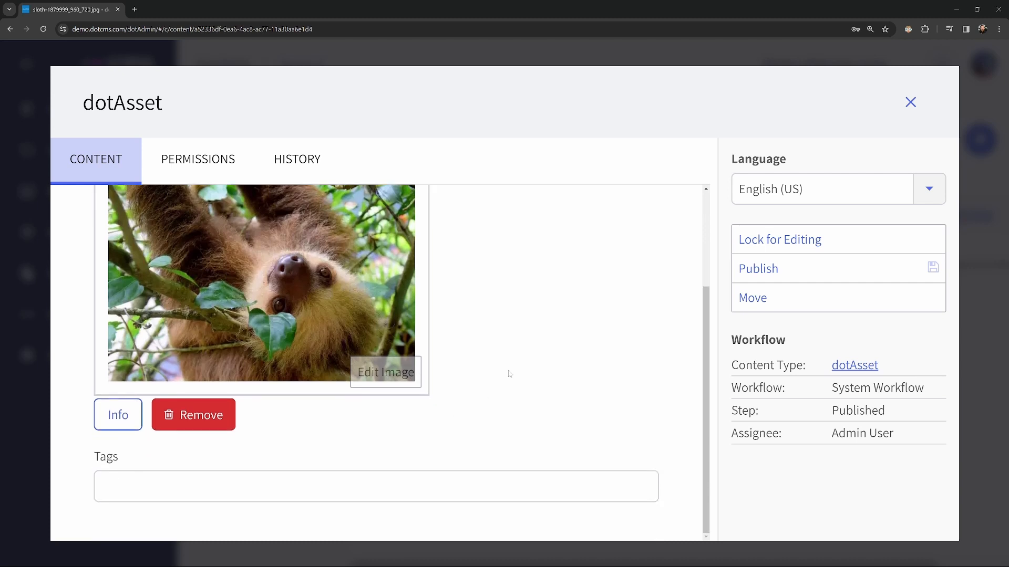
click(116, 416)
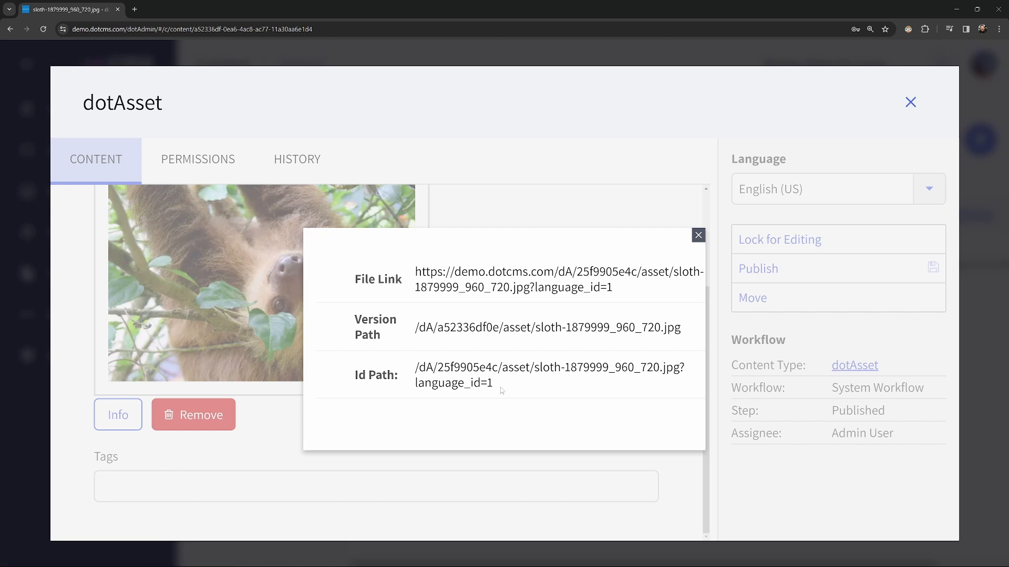
click(699, 236)
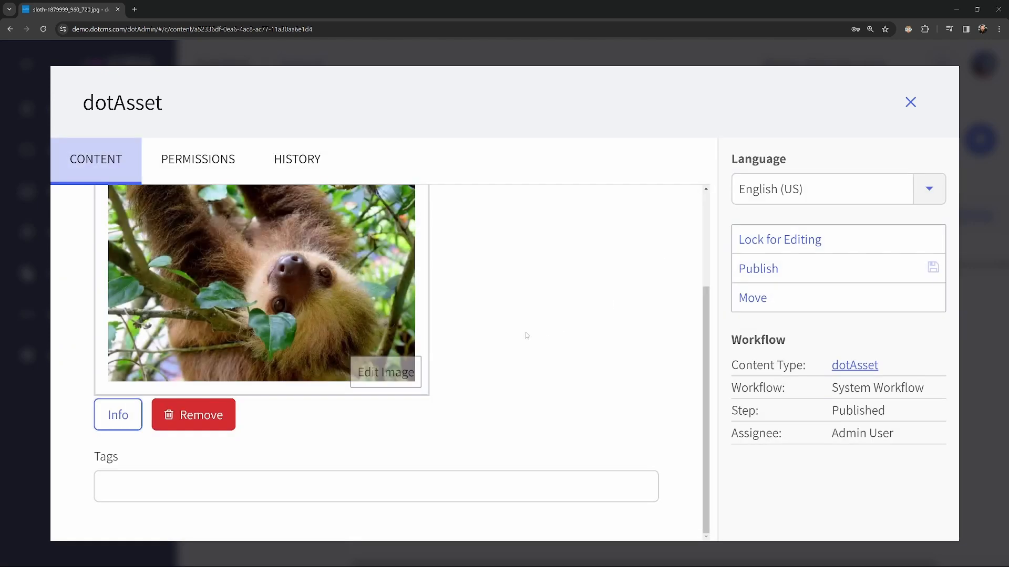
- Focus the empty Tags field, then close the sloth image to return to results
click(120, 485)
scroll(489, 480, up, 5)
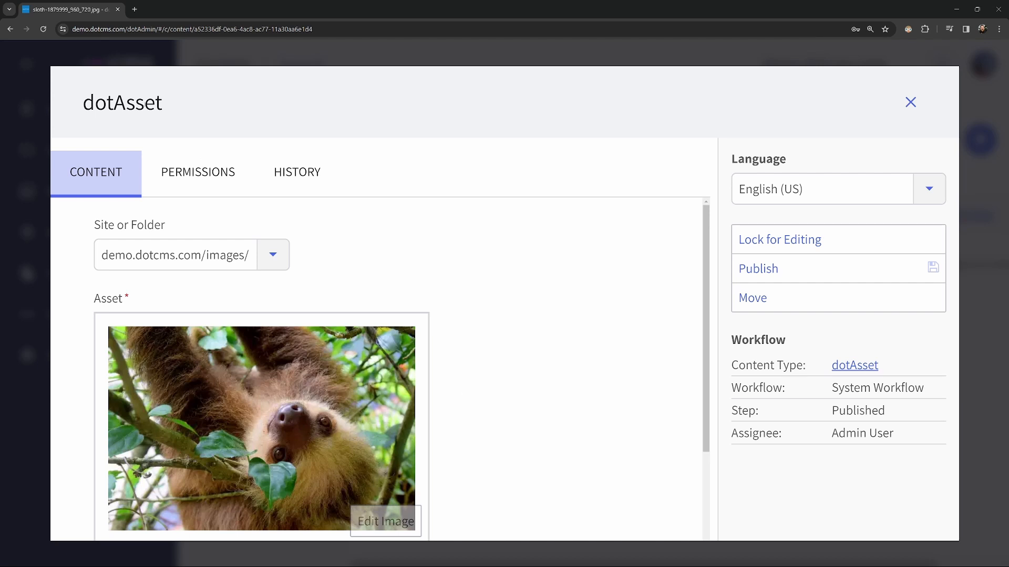
click(910, 103)
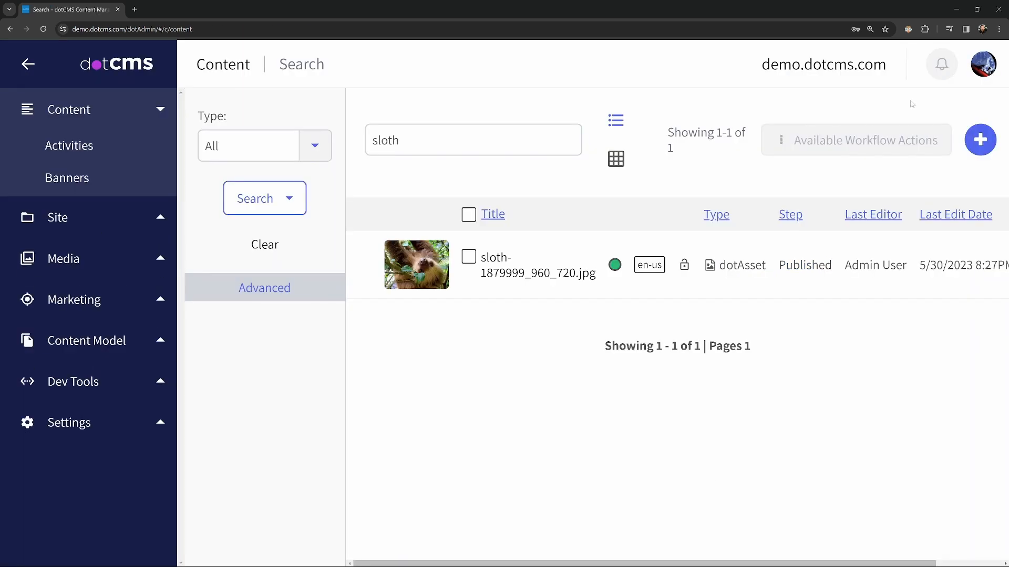
click(315, 154)
scroll(264, 439, down, 6)
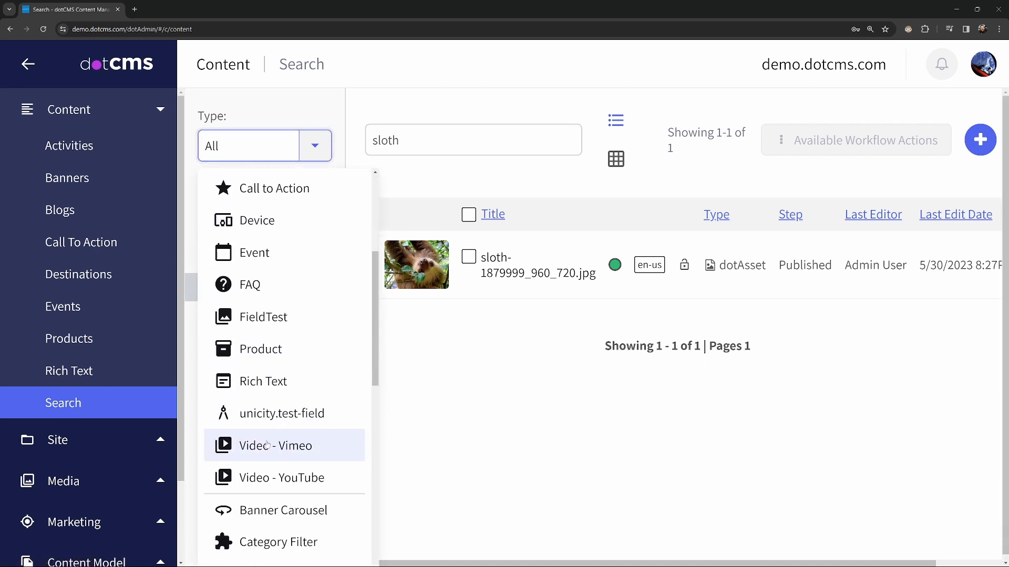
scroll(266, 441, down, 5)
click(254, 399)
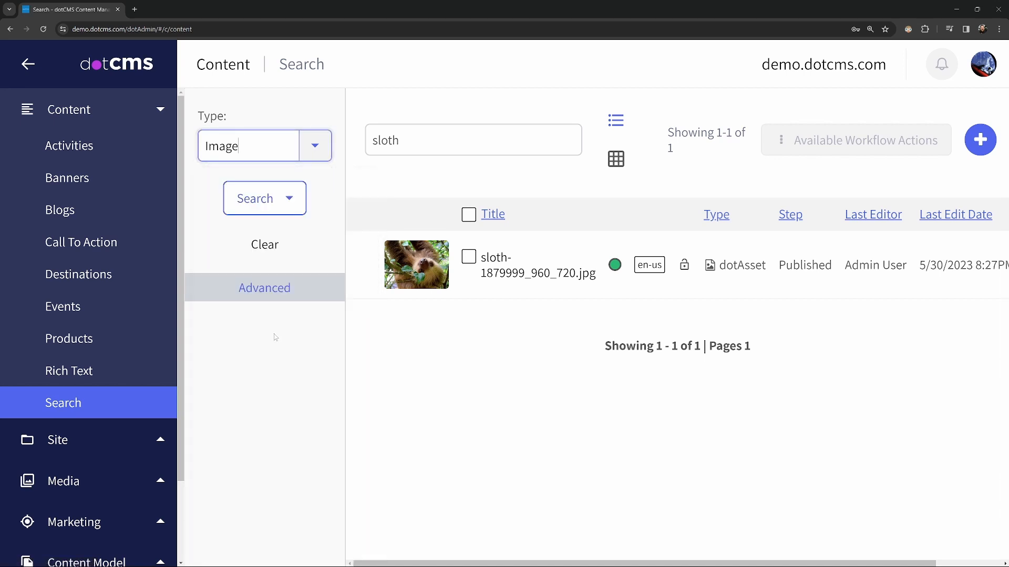
scroll(478, 149, down, 2)
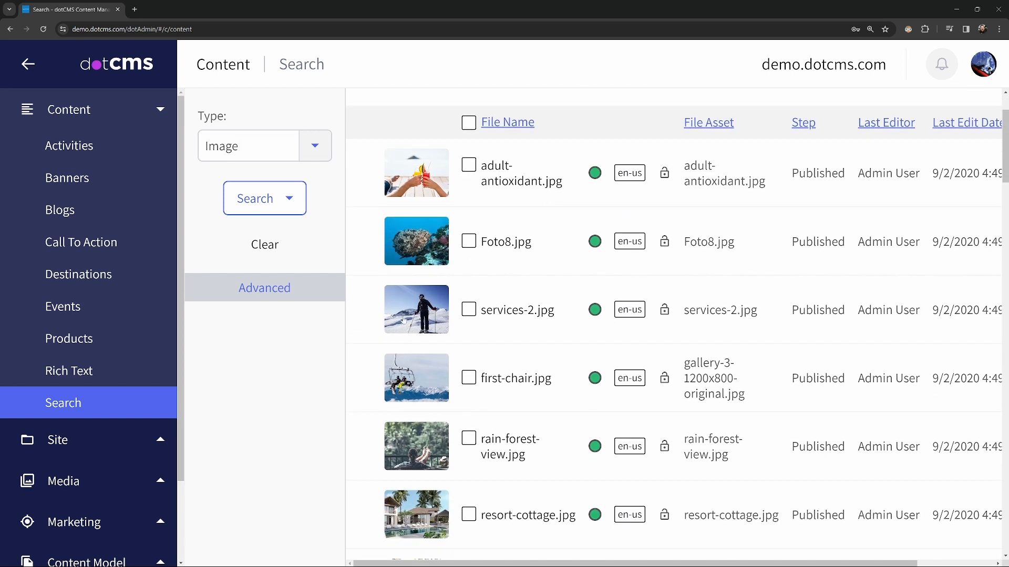
click(421, 309)
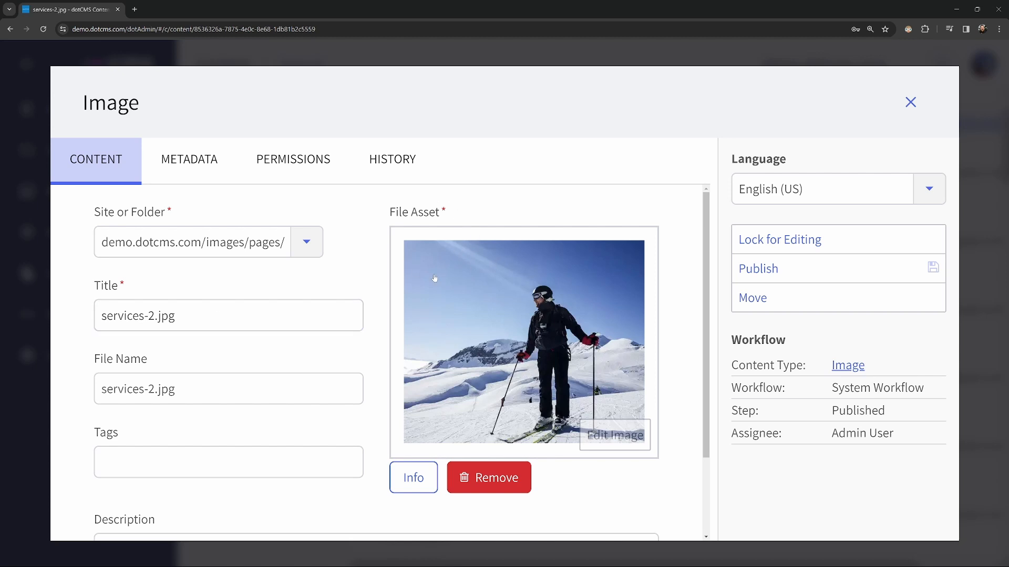
scroll(376, 307, down, 1)
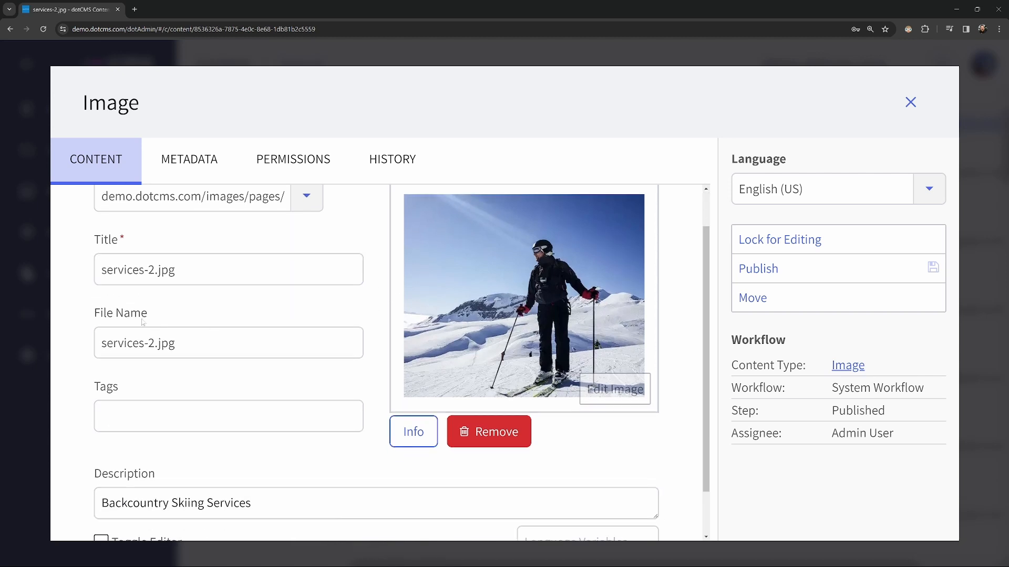
scroll(134, 341, down, 1)
scroll(178, 384, down, 1)
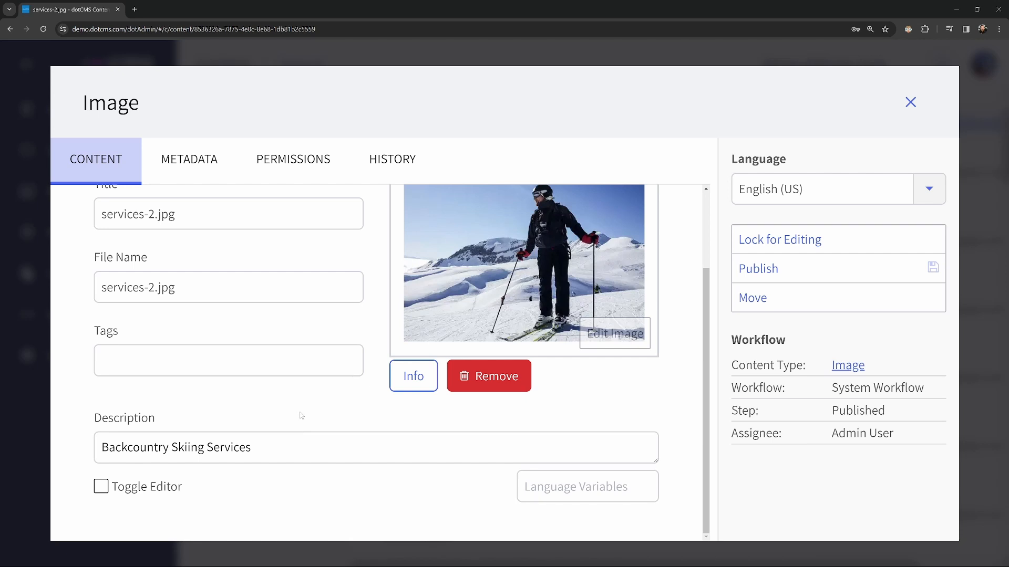
- Review the services-2.jpg metadata, then go back to Content and open Edit Image
click(190, 167)
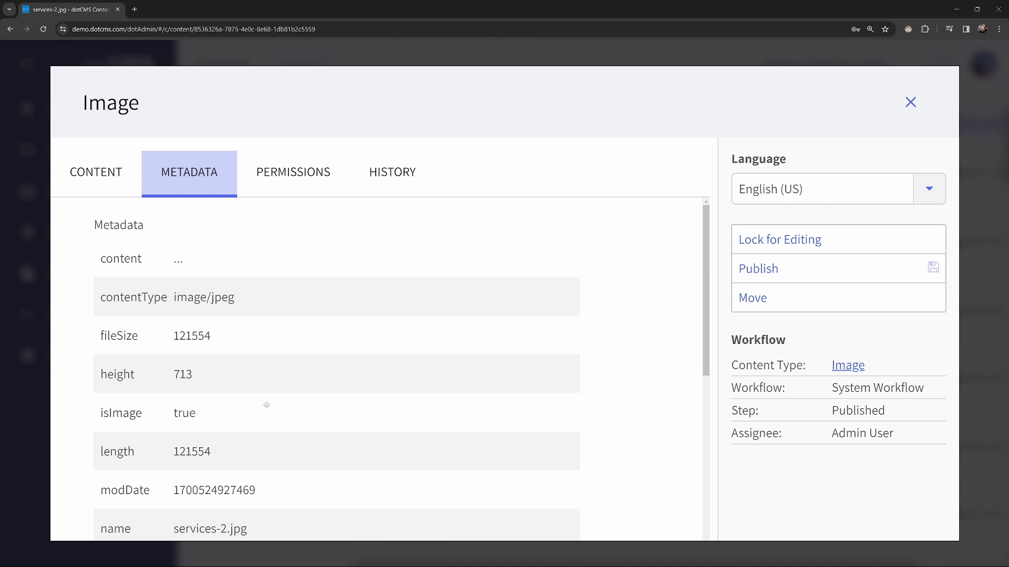
scroll(235, 403, down, 6)
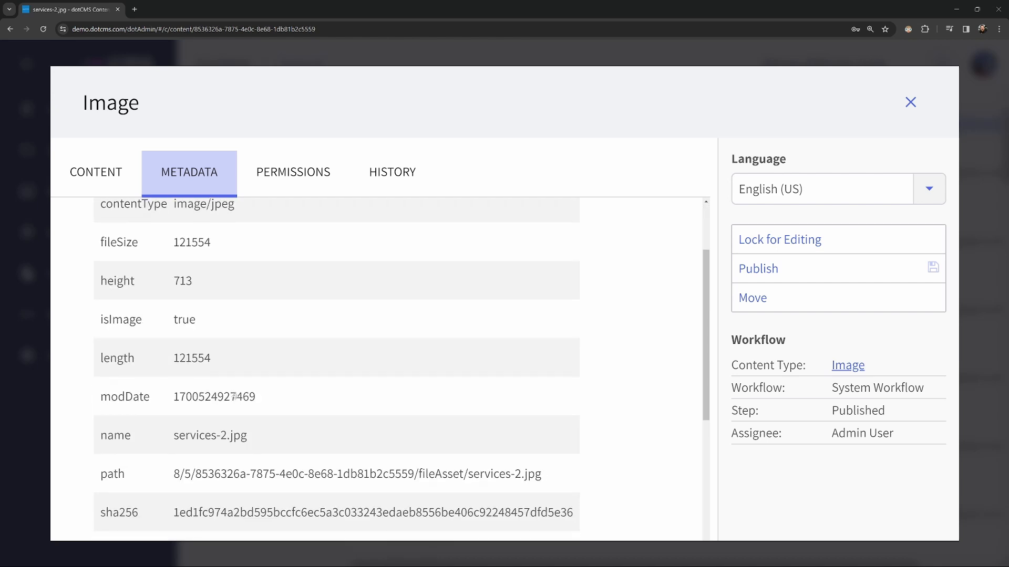
scroll(240, 386, down, 1)
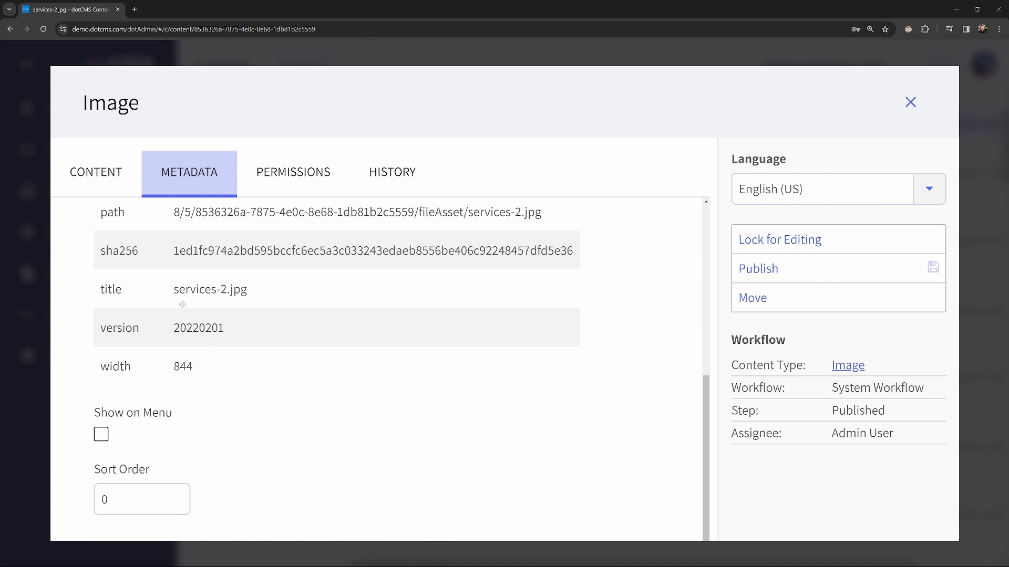
scroll(242, 289, down, 1)
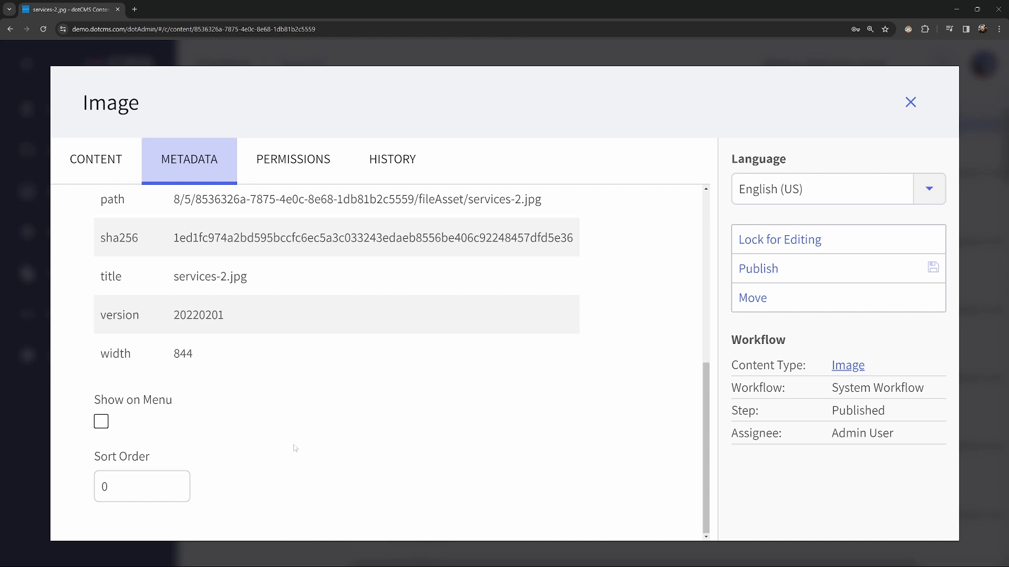
scroll(281, 446, up, 4)
scroll(282, 446, up, 2)
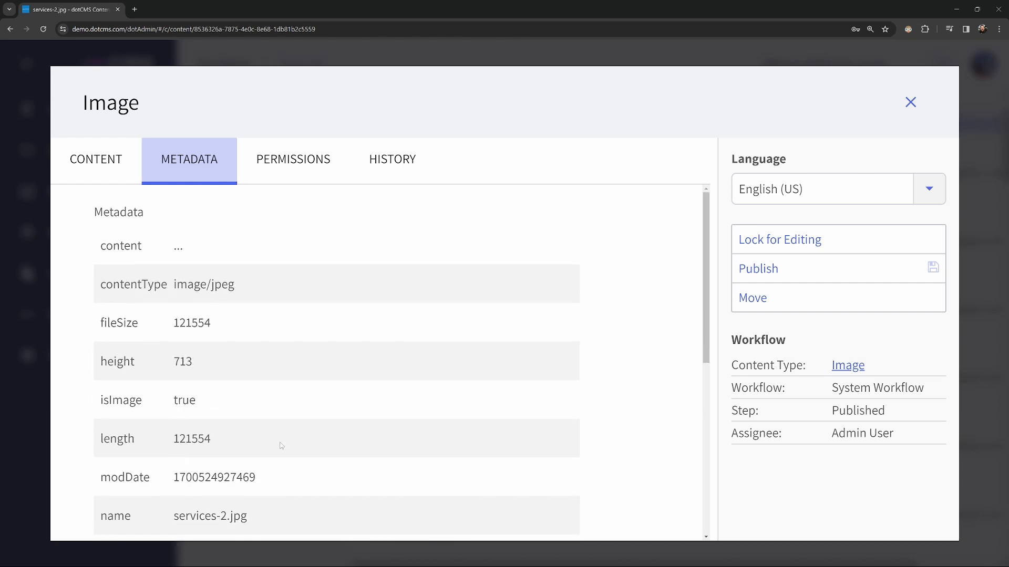
click(106, 160)
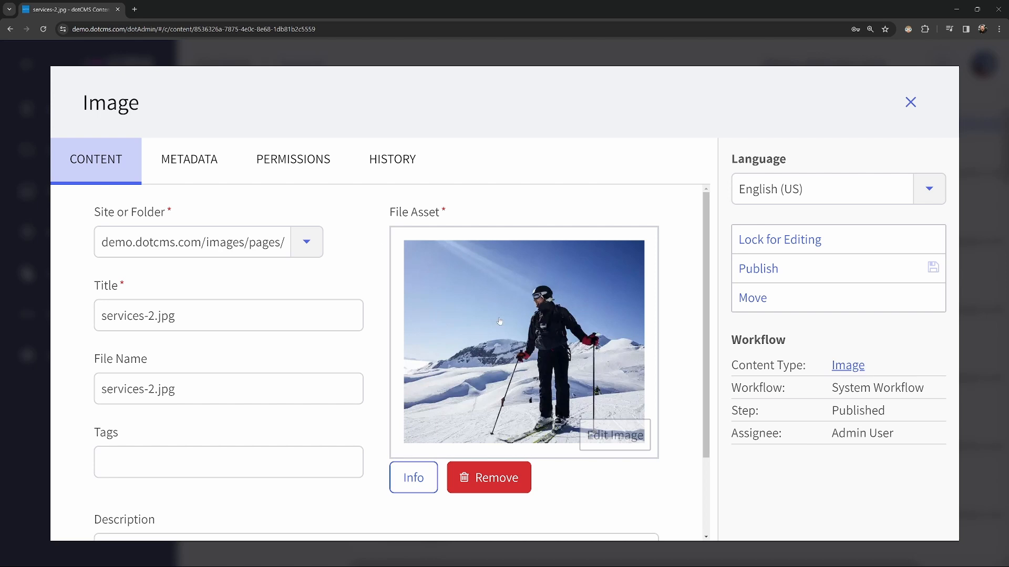
click(622, 446)
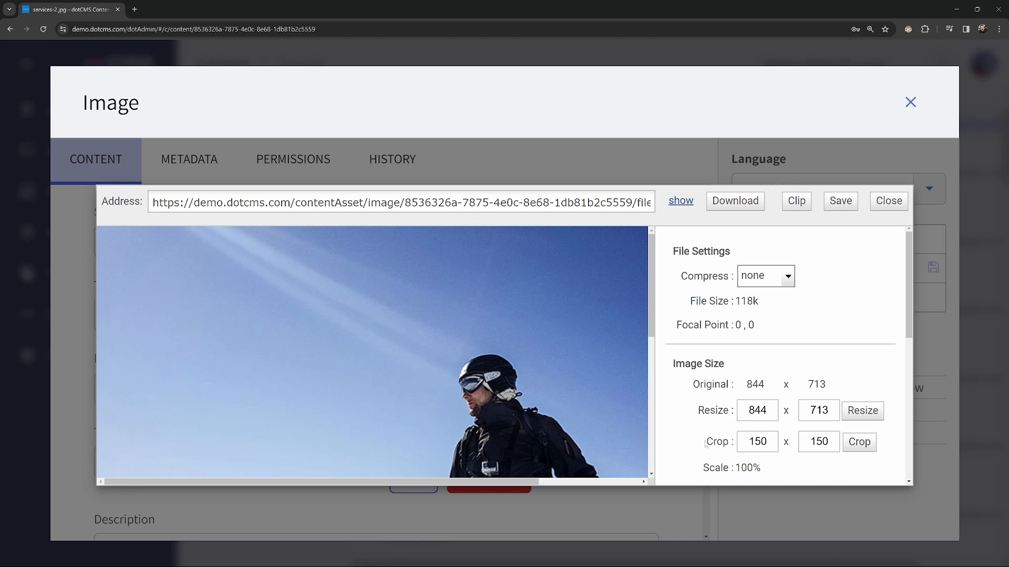
scroll(707, 434, down, 5)
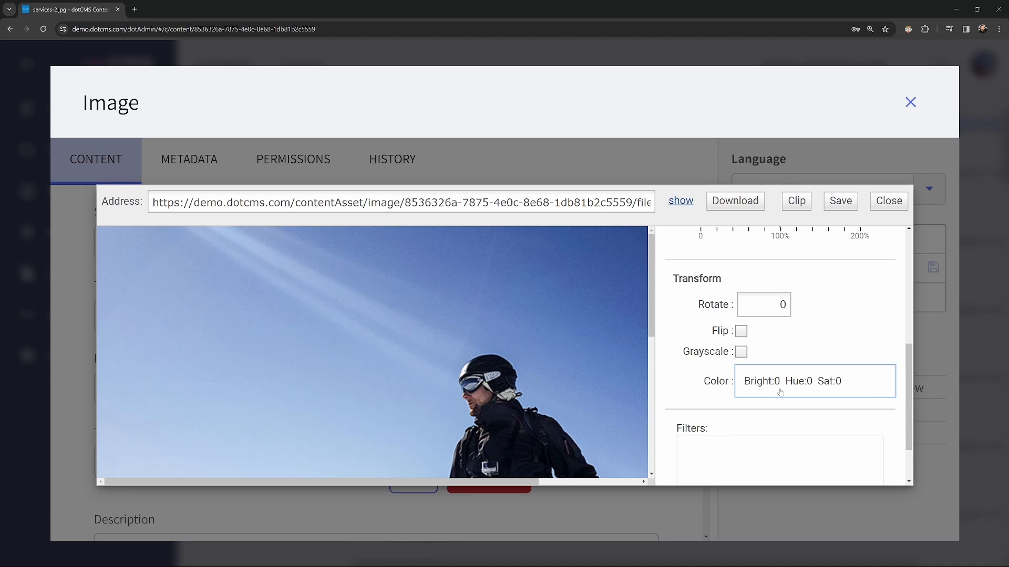
scroll(775, 405, down, 2)
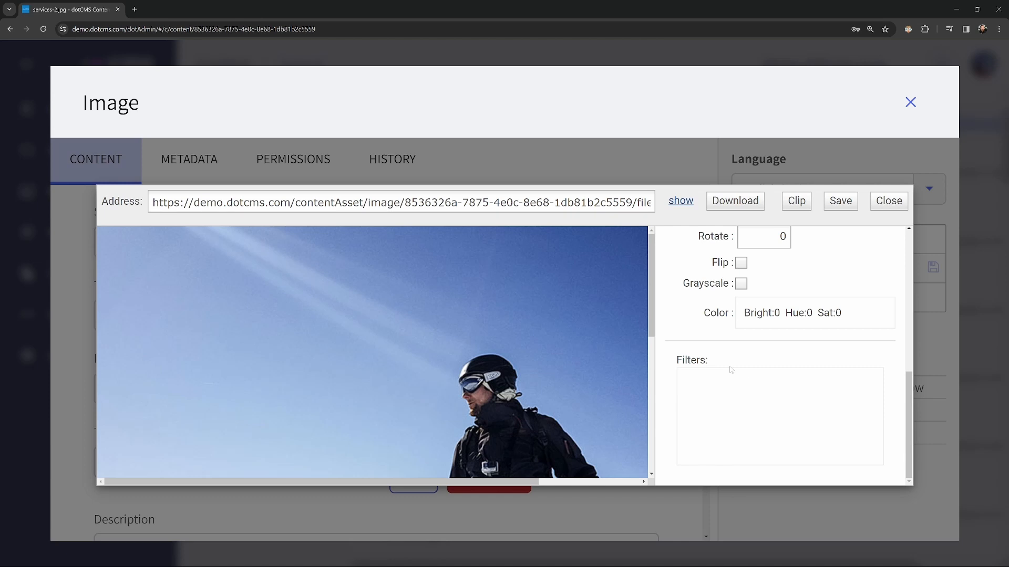
click(741, 263)
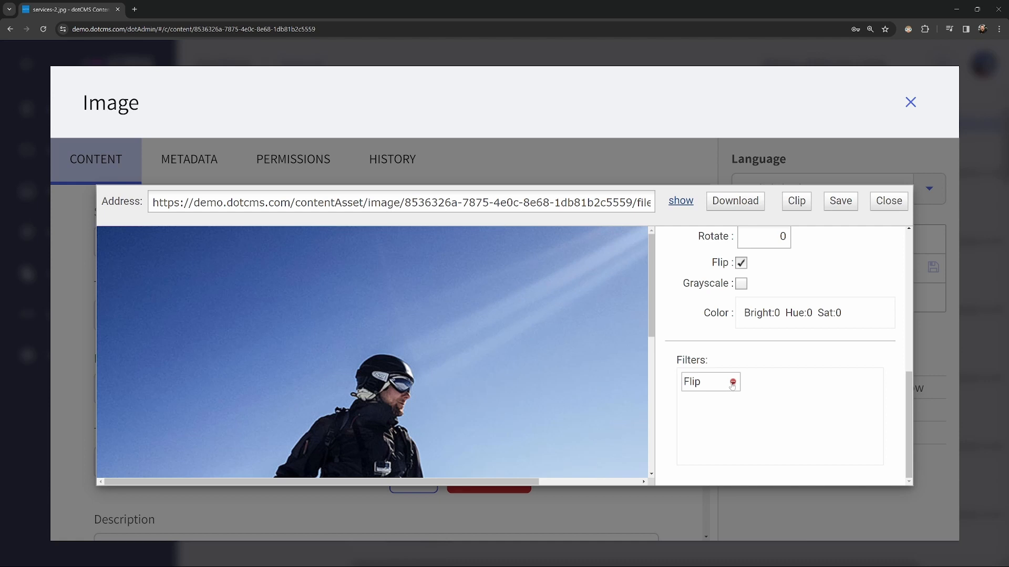
click(733, 384)
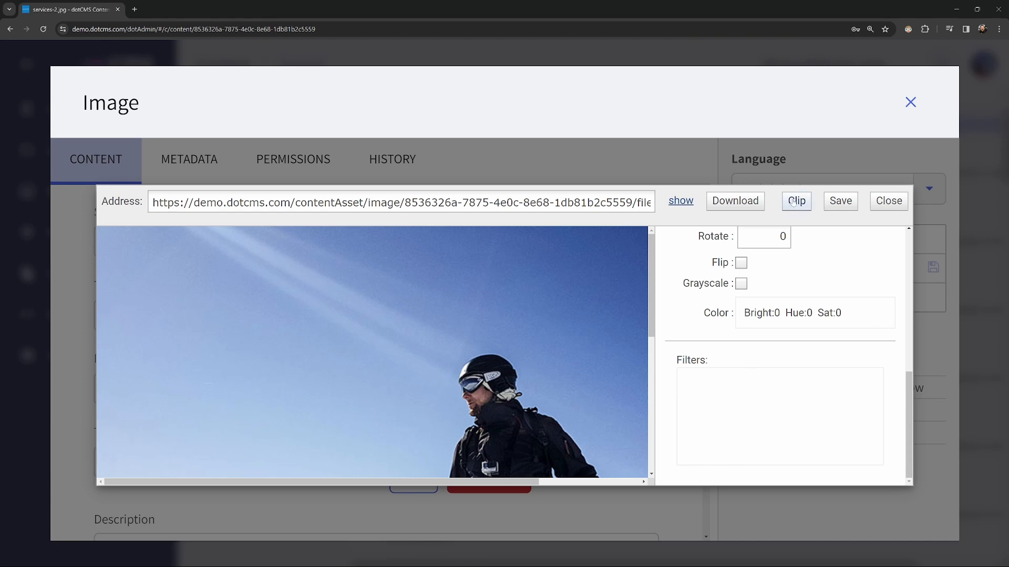
click(801, 203)
click(680, 202)
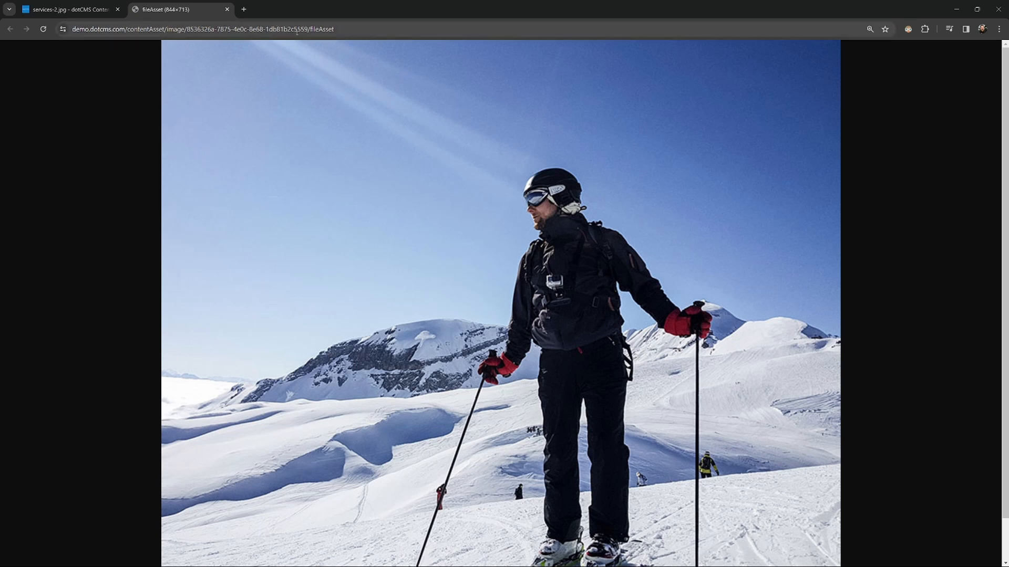
drag(344, 29, 309, 29)
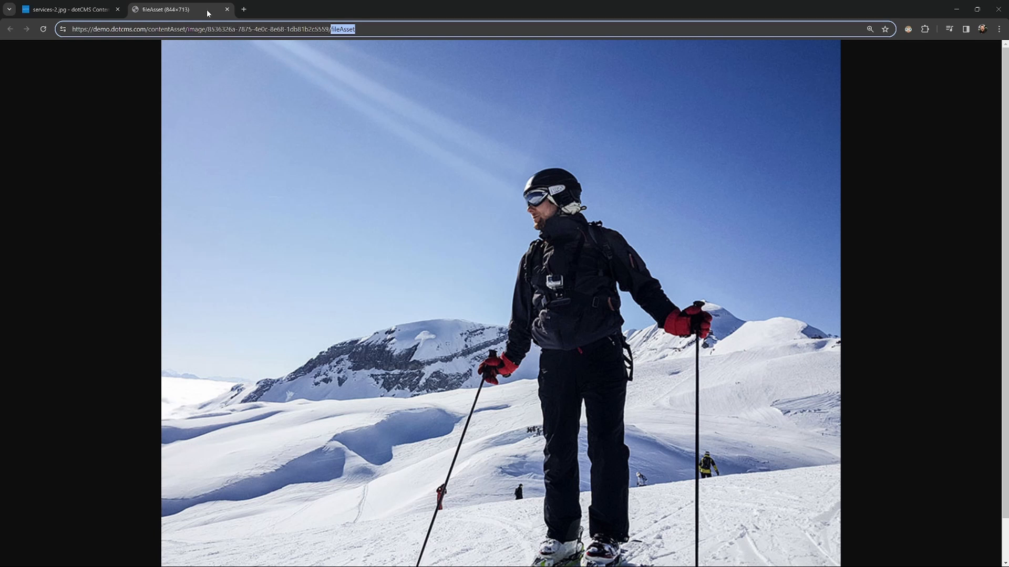
click(227, 9)
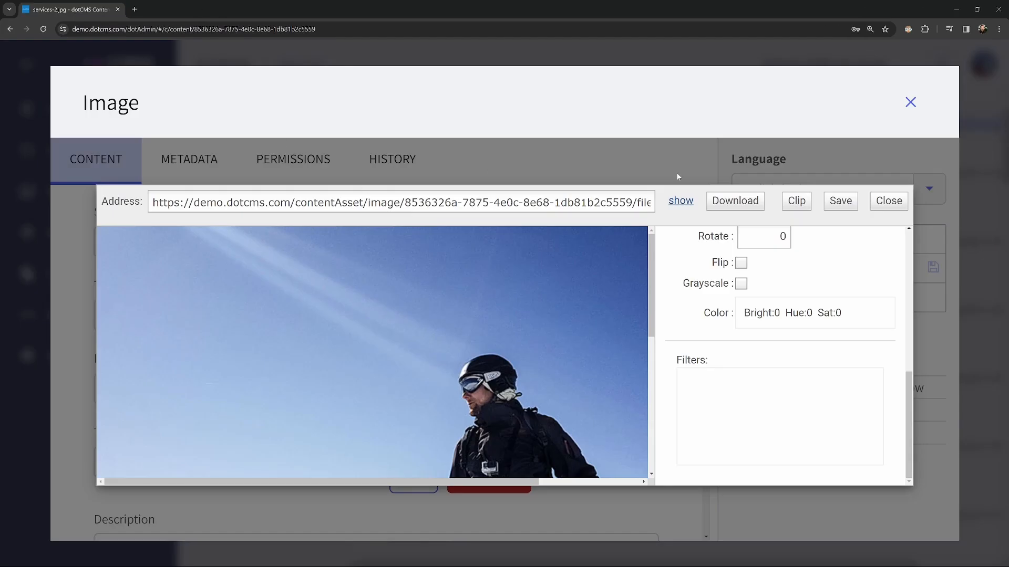
- Close the image editor without changes, returning to the services-2.jpg form
scroll(691, 303, up, 5)
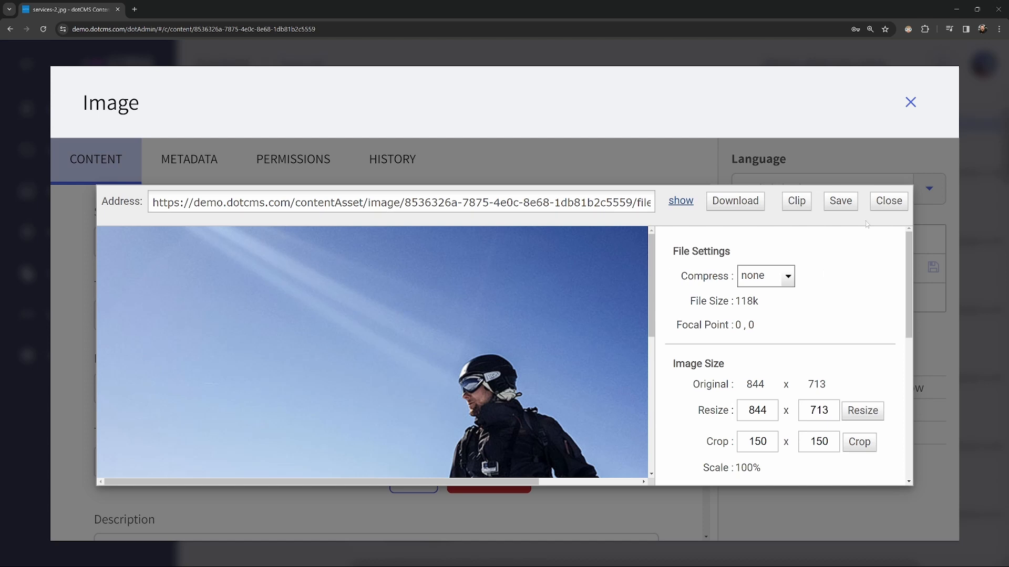
click(888, 202)
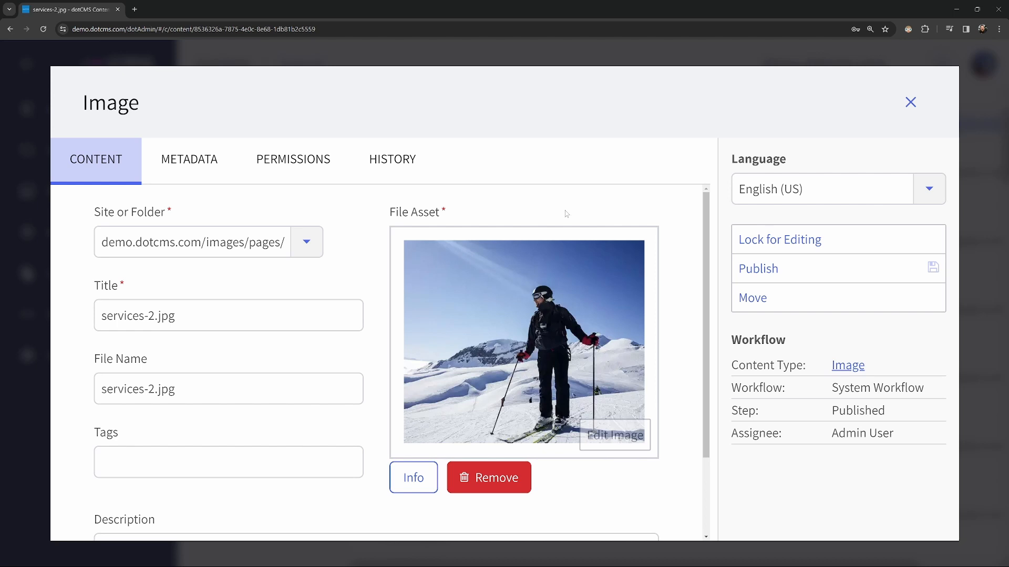
- Close services-2.jpg and open the images/blogs folder in the Site Browser
click(911, 105)
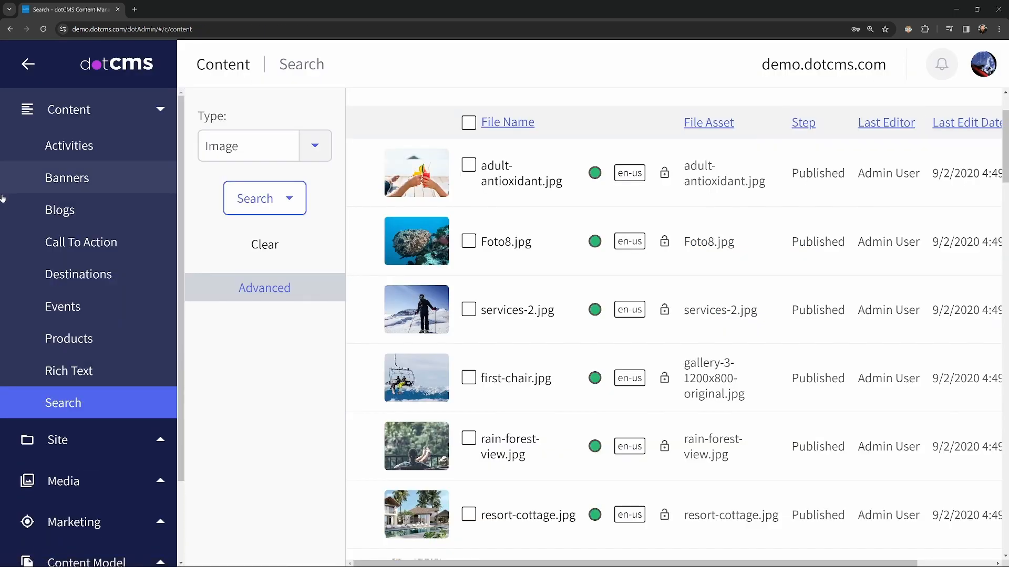
click(87, 111)
click(79, 154)
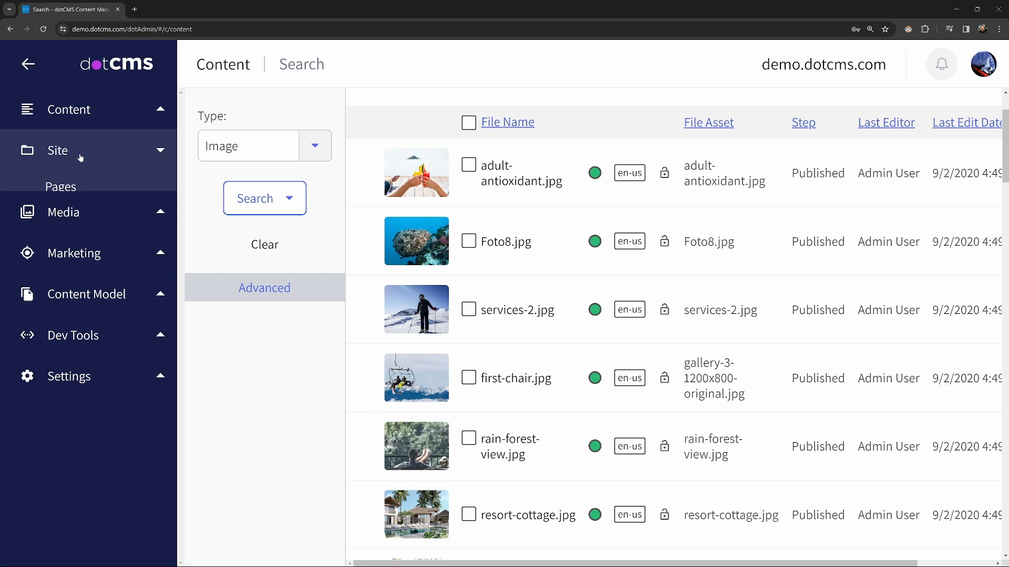
click(79, 219)
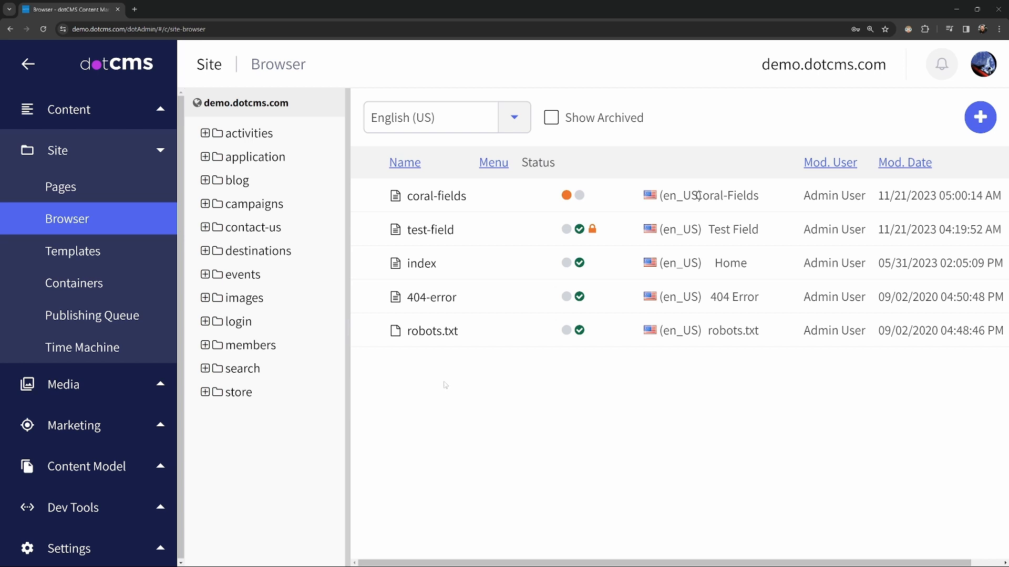
click(206, 298)
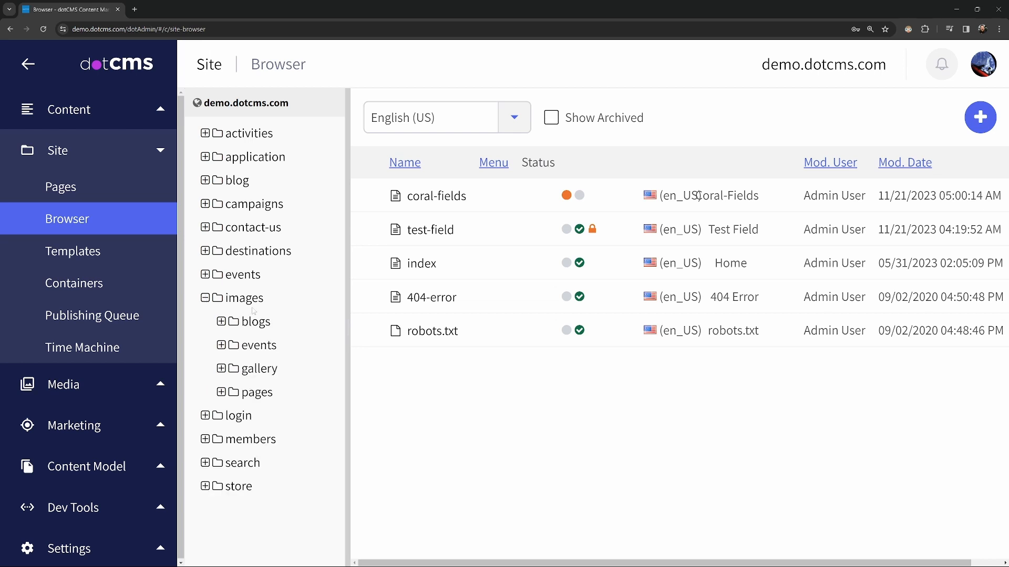
click(241, 323)
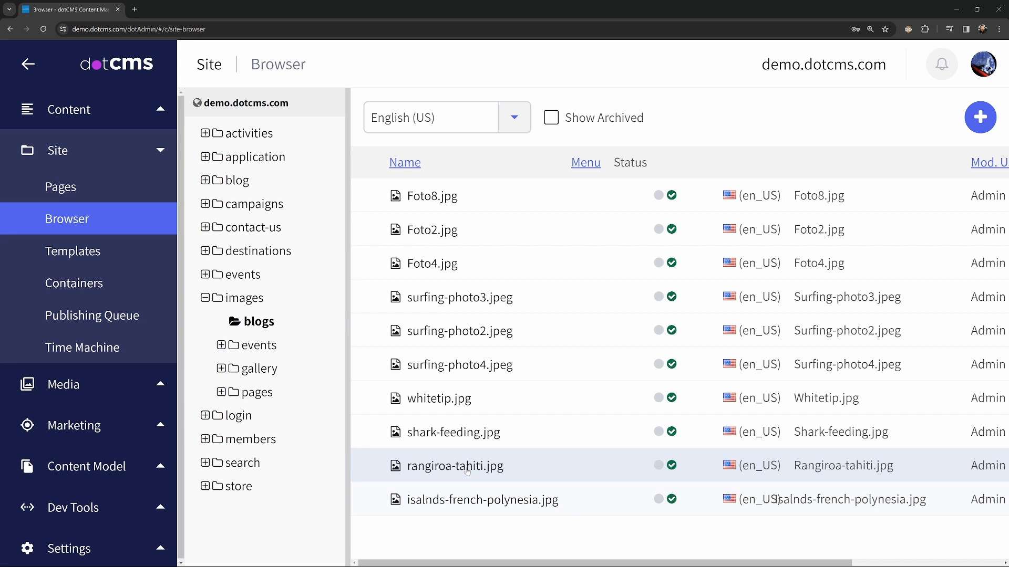
- Add a new Image-type asset from the + menu's Image or File option in images/blogs
click(983, 125)
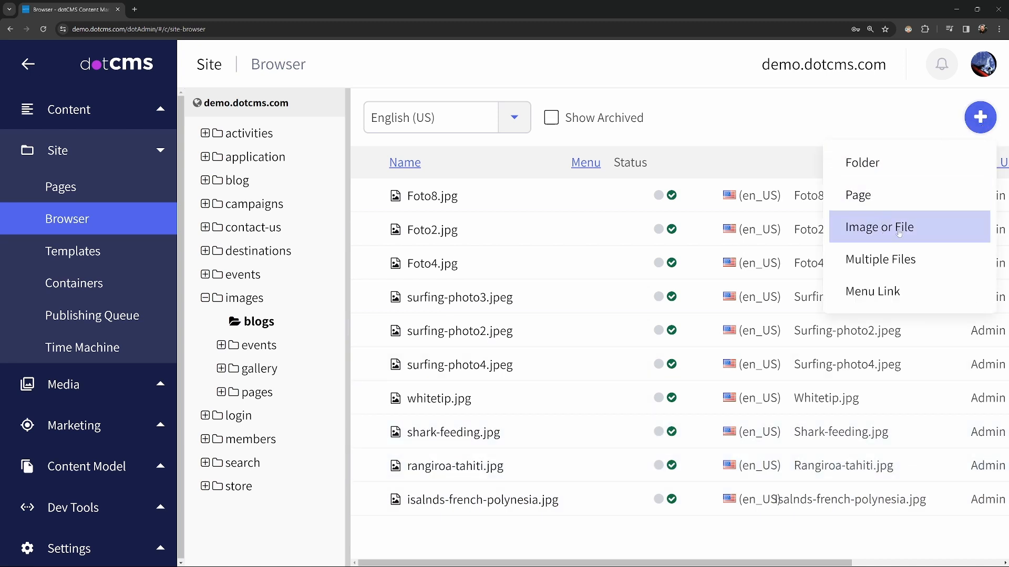
click(923, 231)
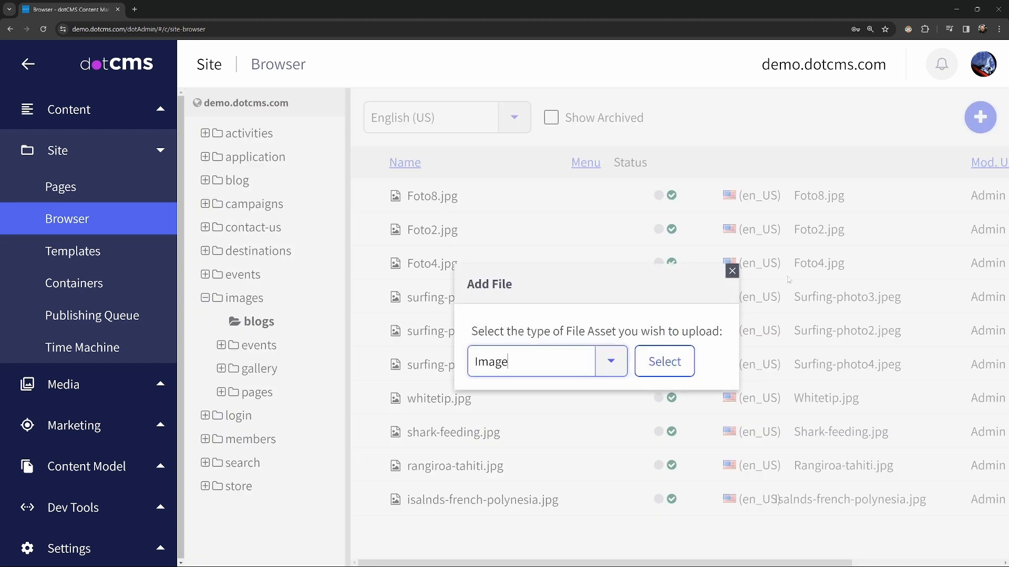
click(611, 364)
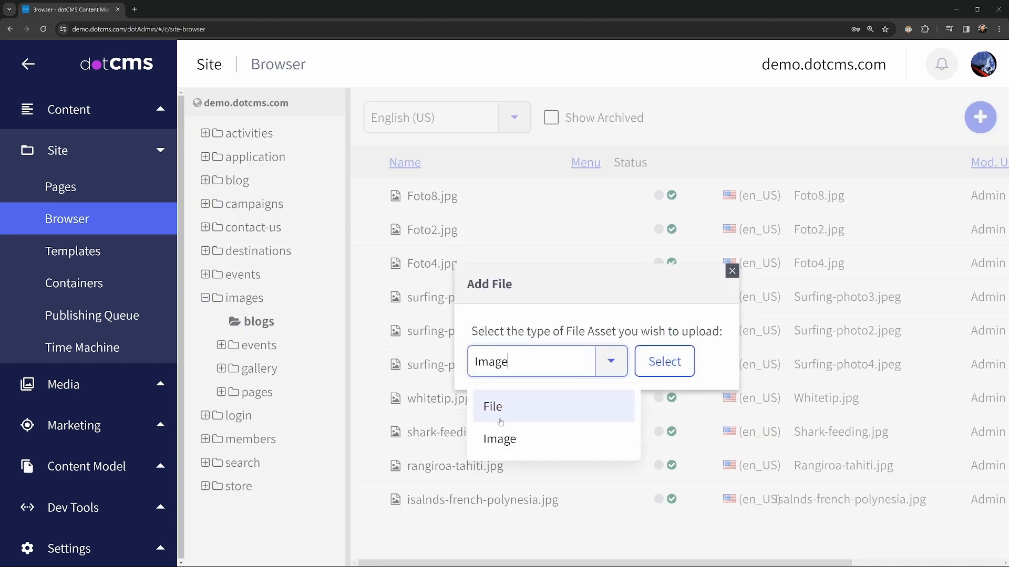
click(503, 440)
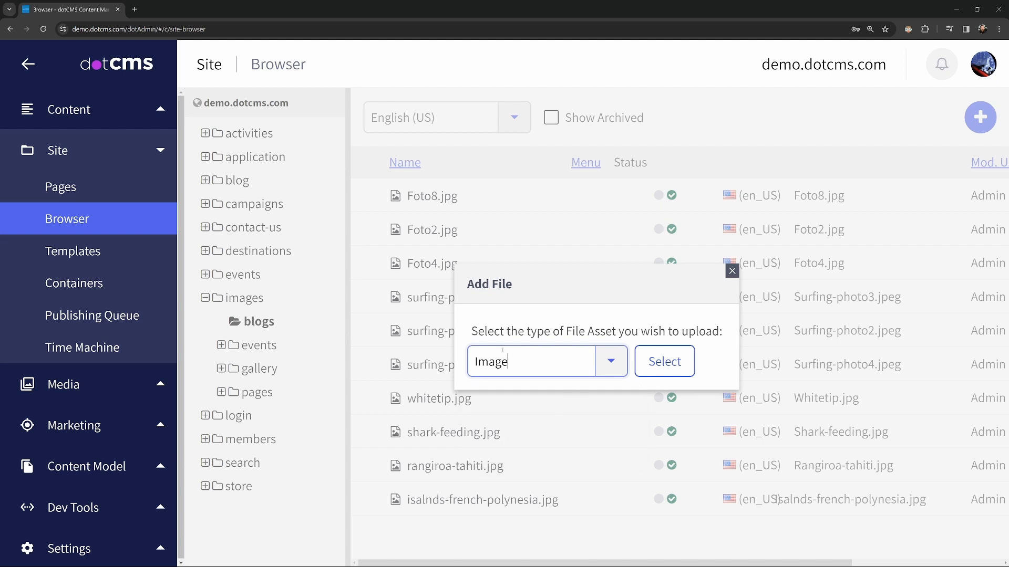
click(680, 368)
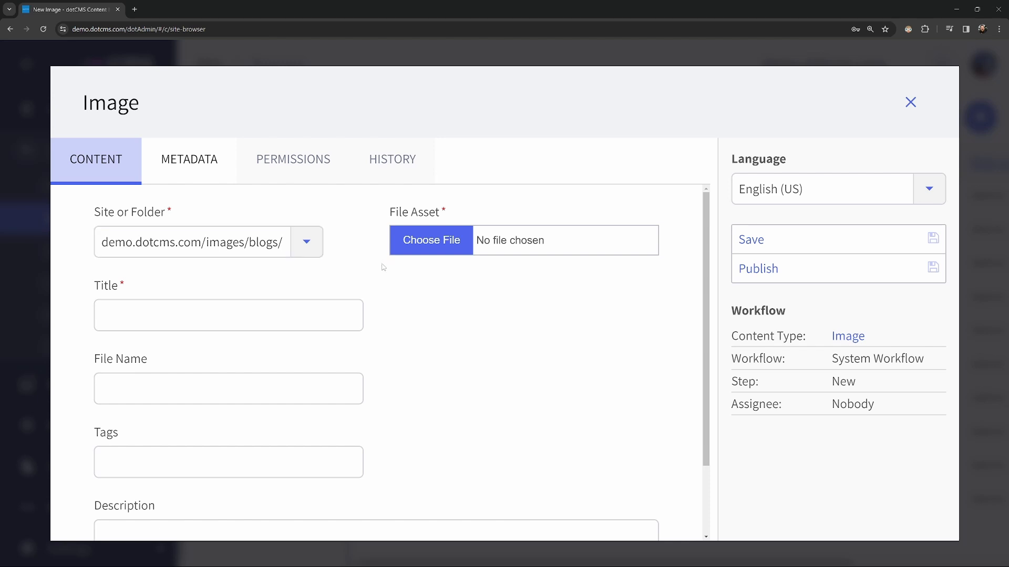
- Upload Africa - Rhinocerous.jpg as the file asset, auto-filling Title and File Name
click(438, 246)
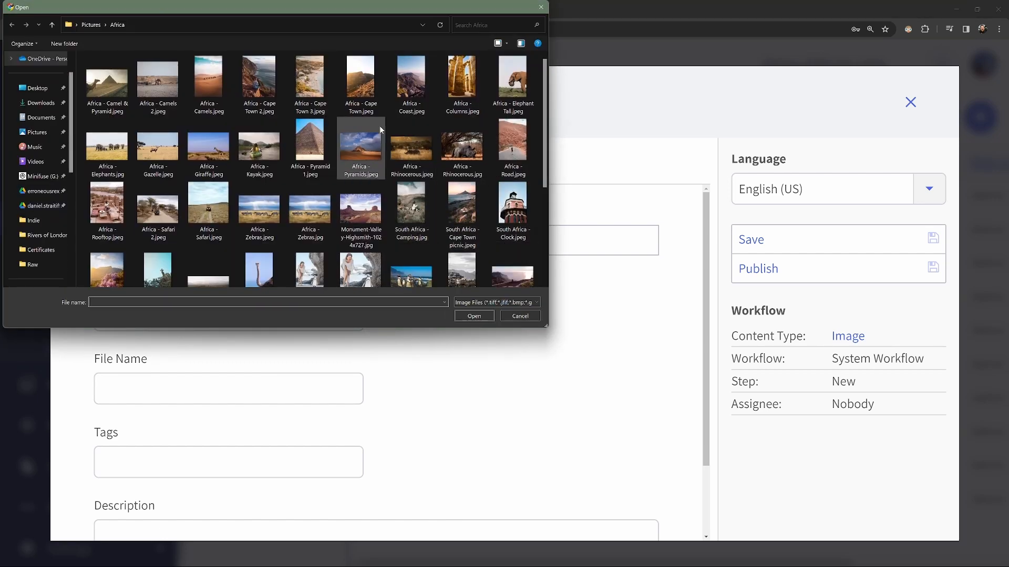
click(463, 157)
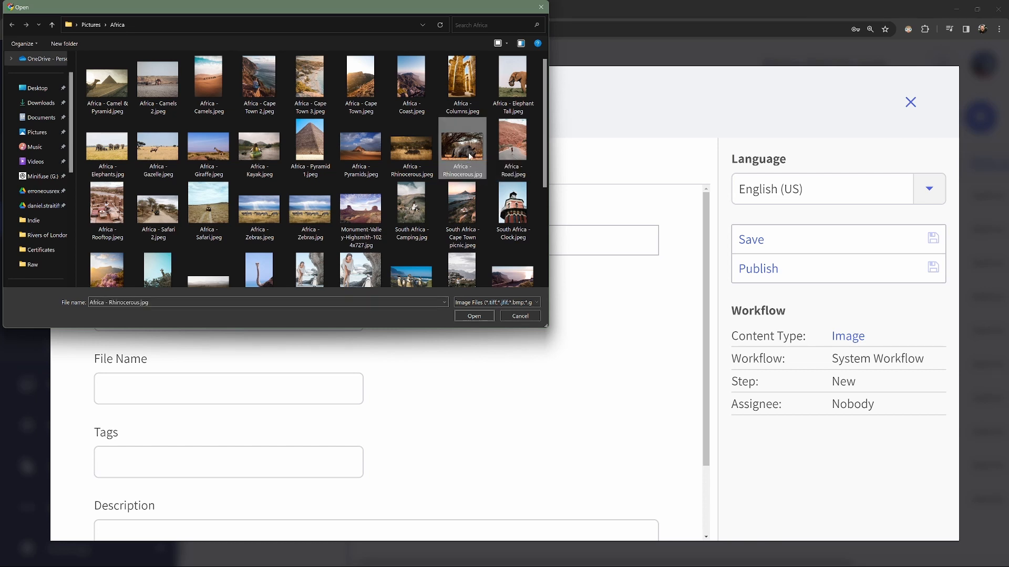
click(480, 315)
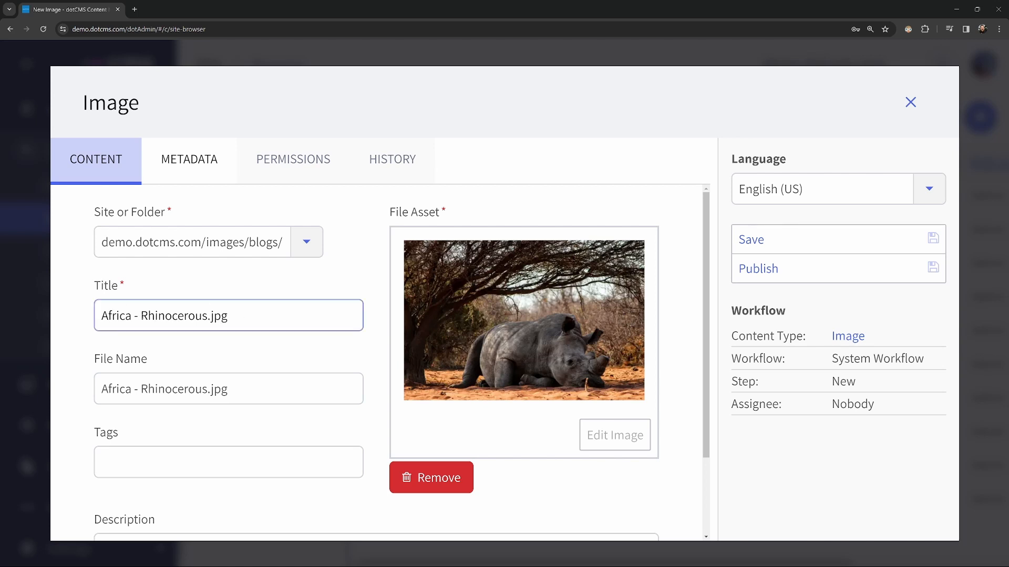
- Trim the .jpg extension from the rhino image's title so it reads 'Africa - Rhinocerous'
click(245, 316)
key(BackSpace)
key(BackSpace)
key(BackSpace)
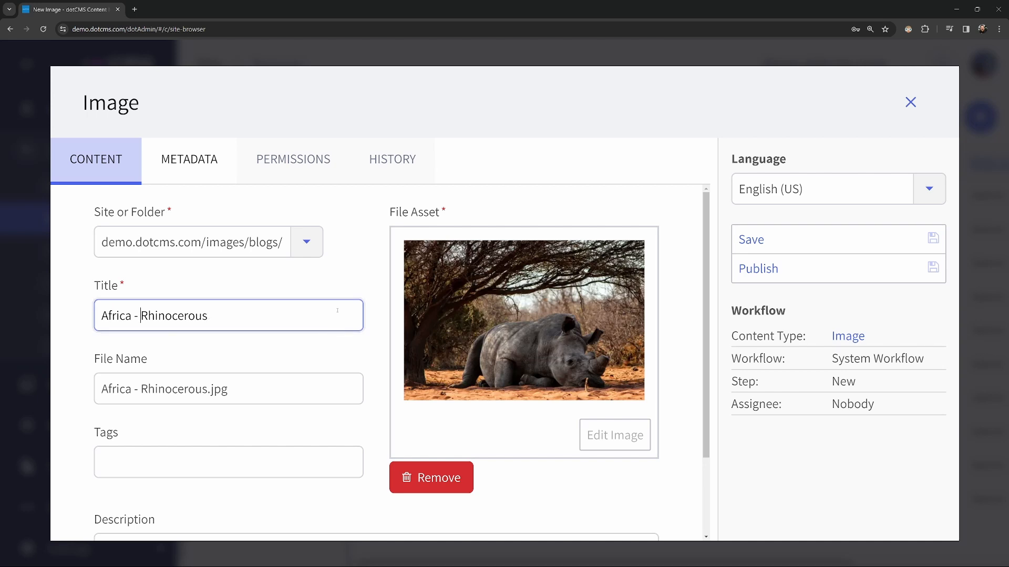
key(ctrl+Left)
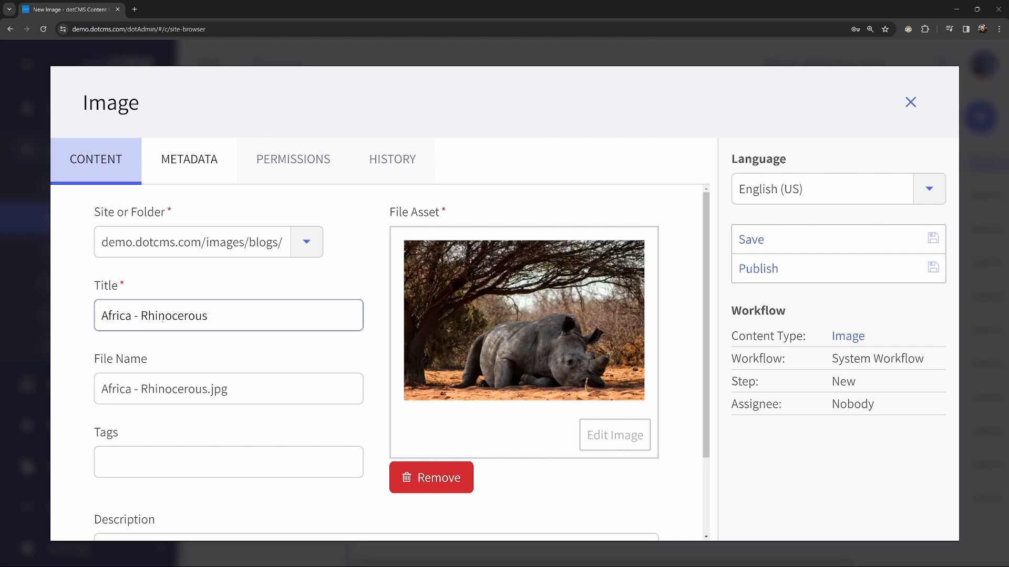
click(237, 397)
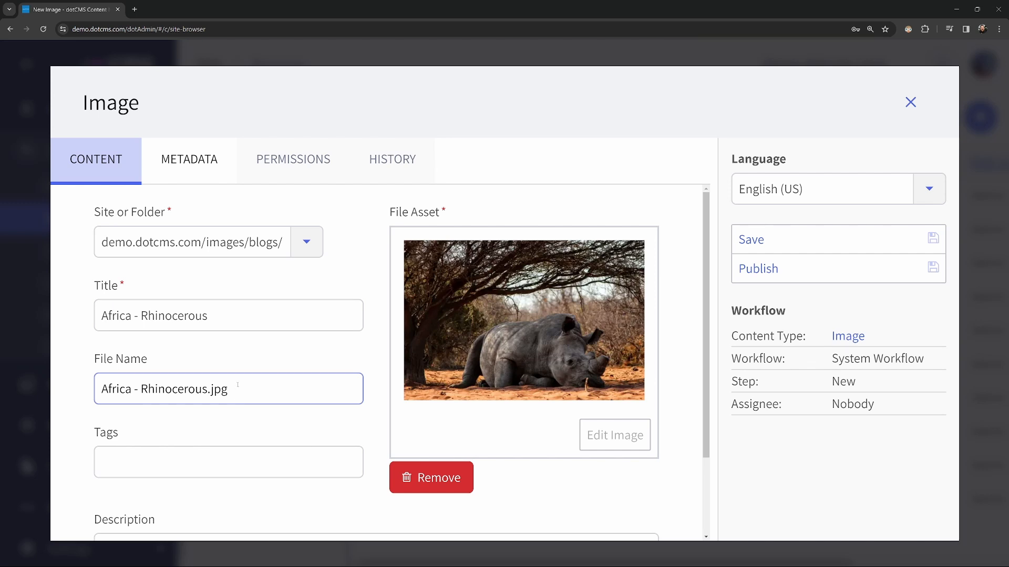
click(148, 315)
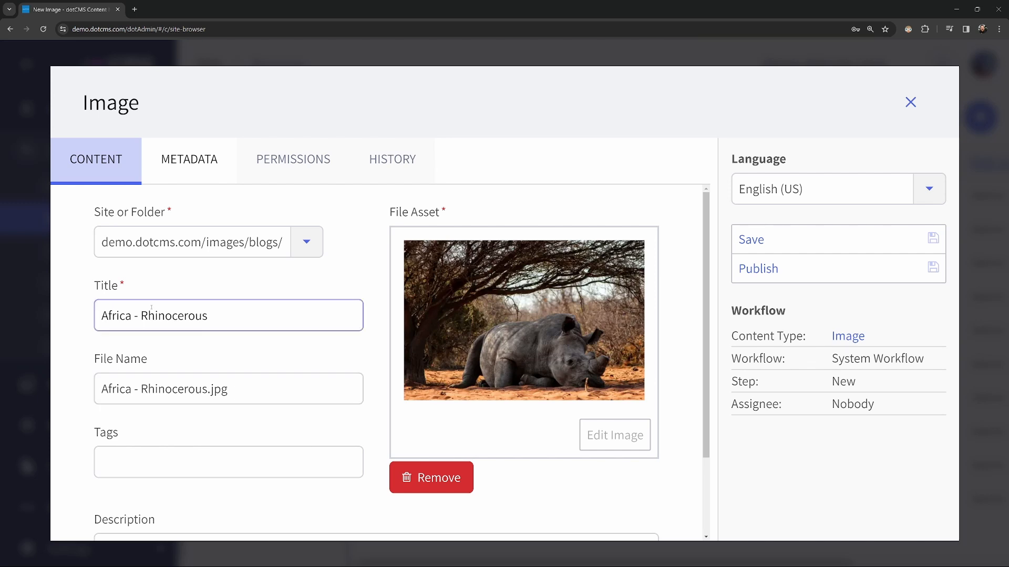
click(265, 387)
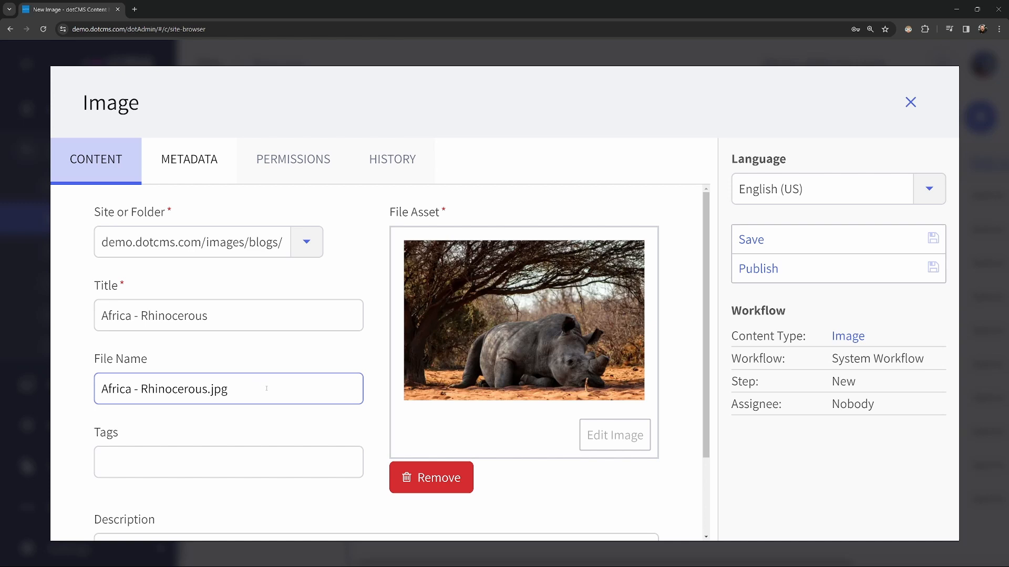
- Tag the image africa and animal, discarding the unfinished ocean tag
click(232, 460)
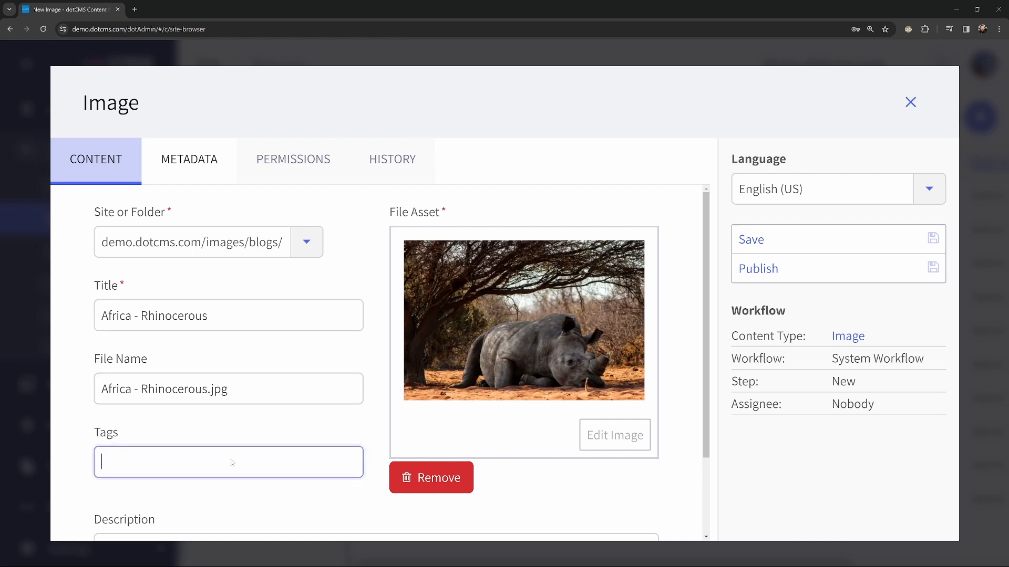
text(africa)
key(Return)
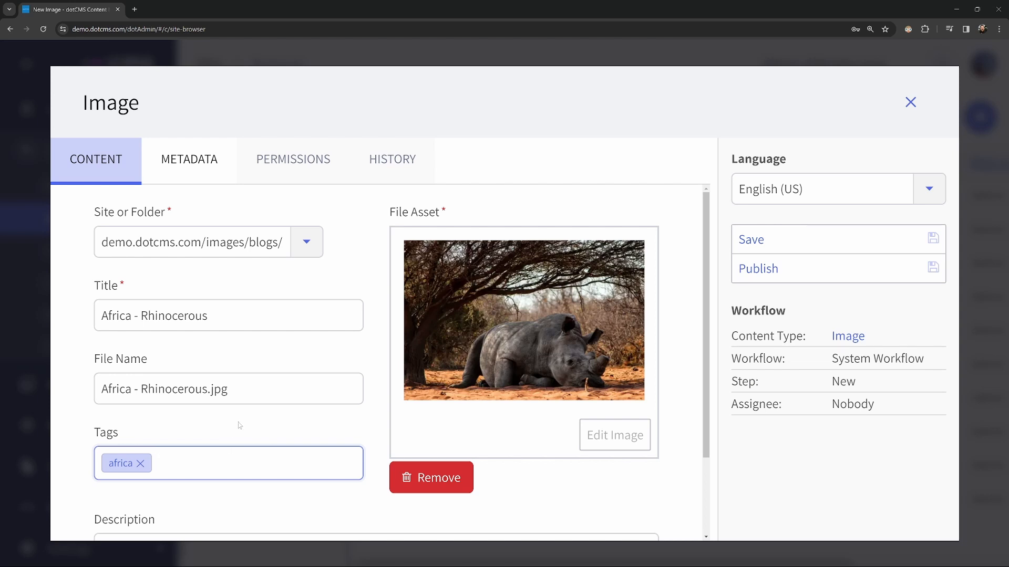
text(animal)
key(Return)
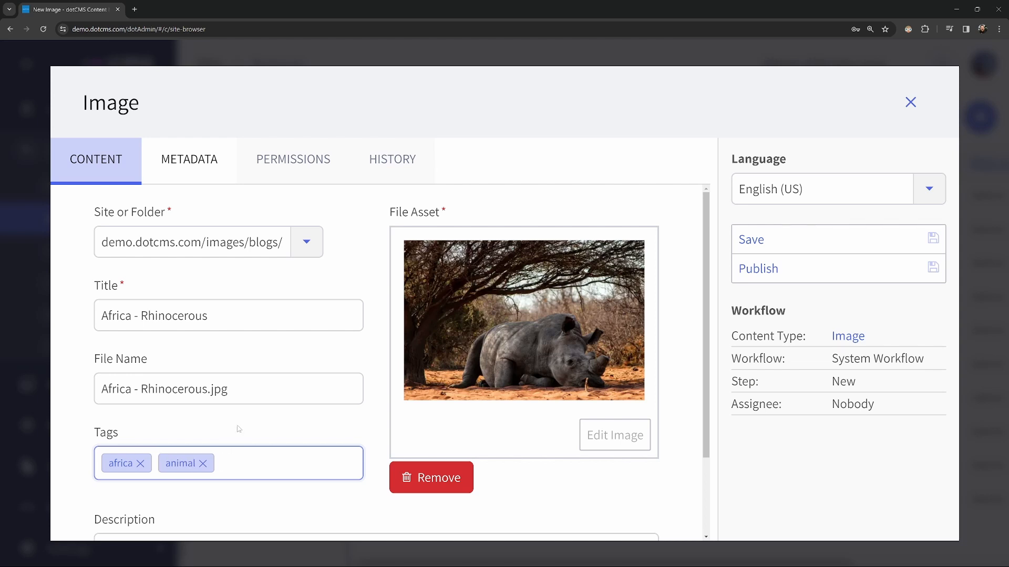
text(ocean)
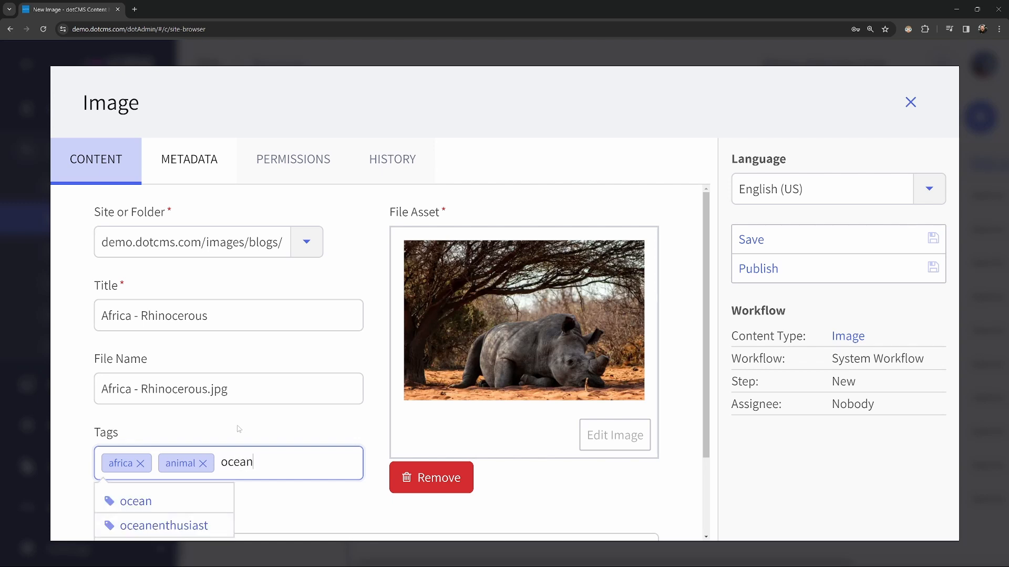
scroll(242, 428, down, 1)
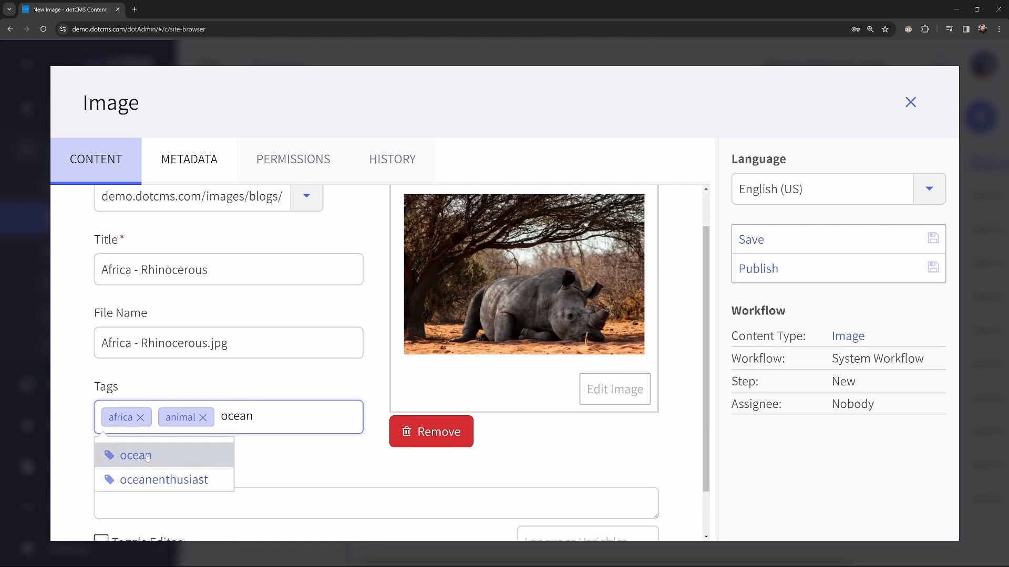
click(329, 474)
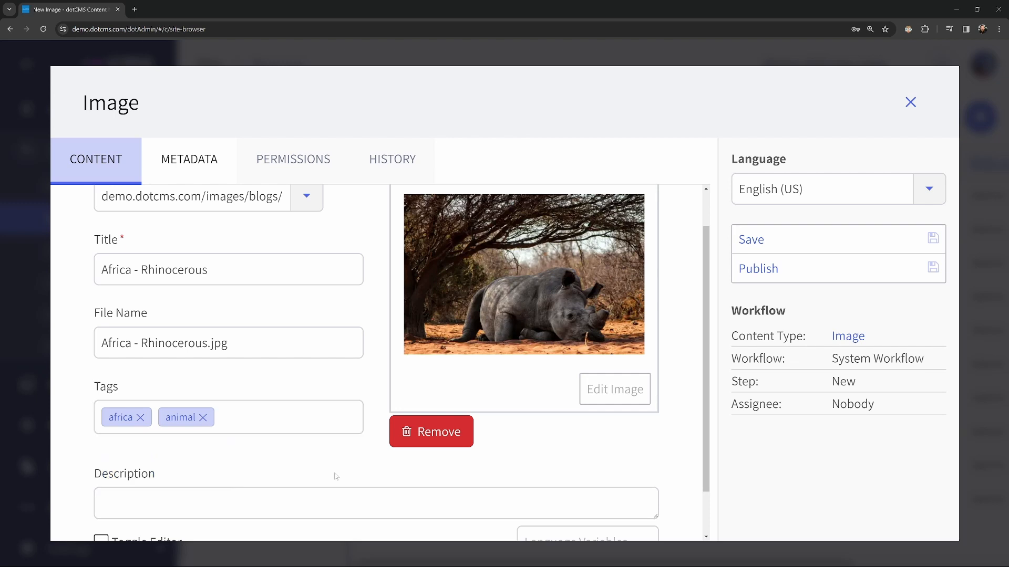
scroll(303, 499, down, 1)
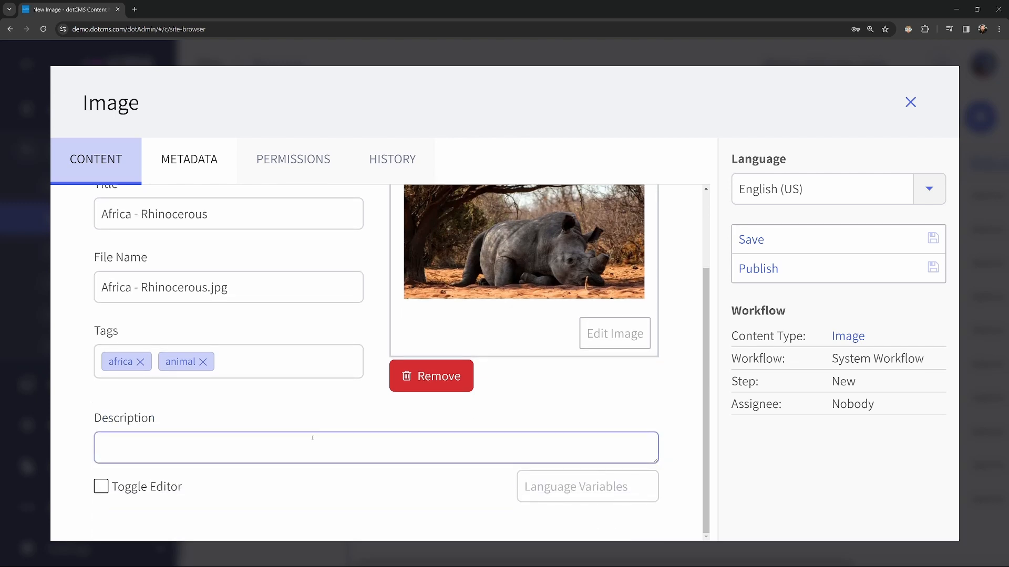
scroll(312, 438, up, 4)
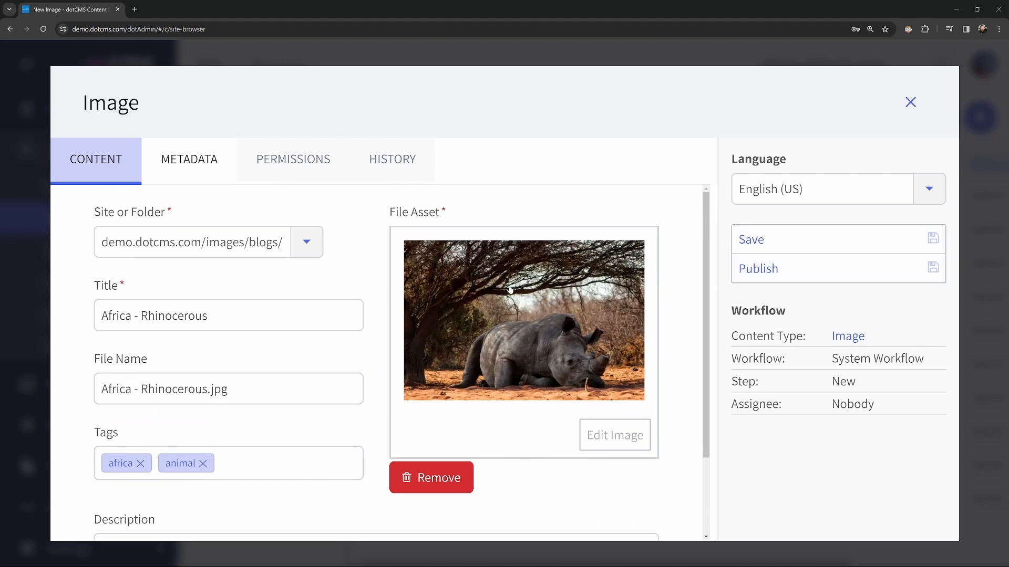
- Review the rhino image's metadata, then close the editor to publish it to the blogs folder
click(183, 170)
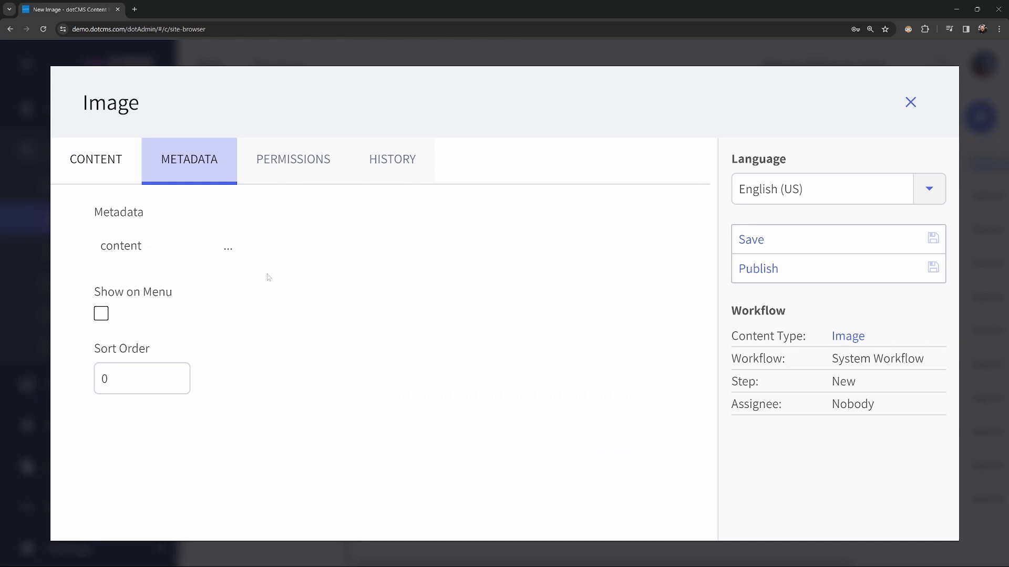
scroll(281, 268, up, 1)
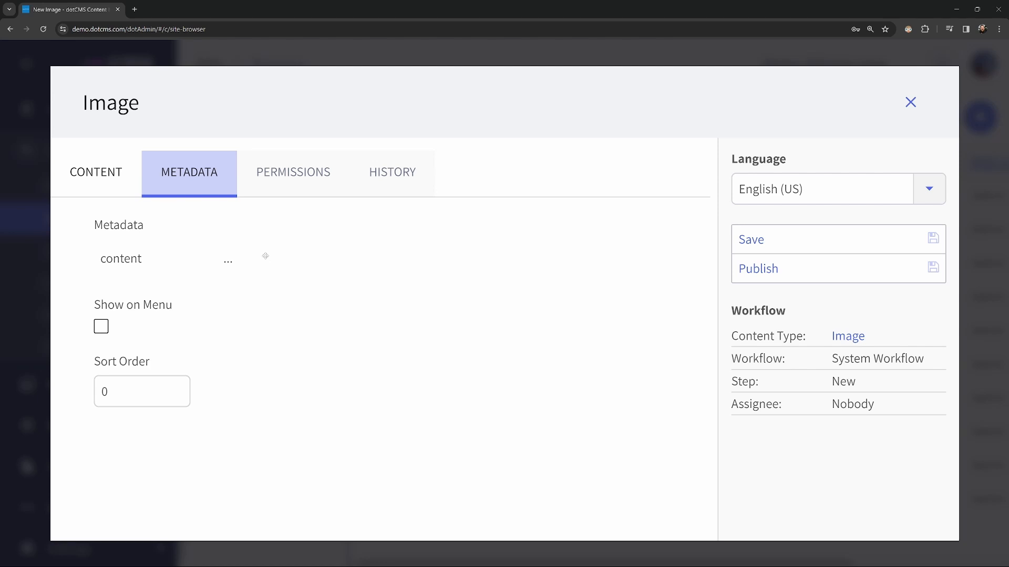
click(108, 180)
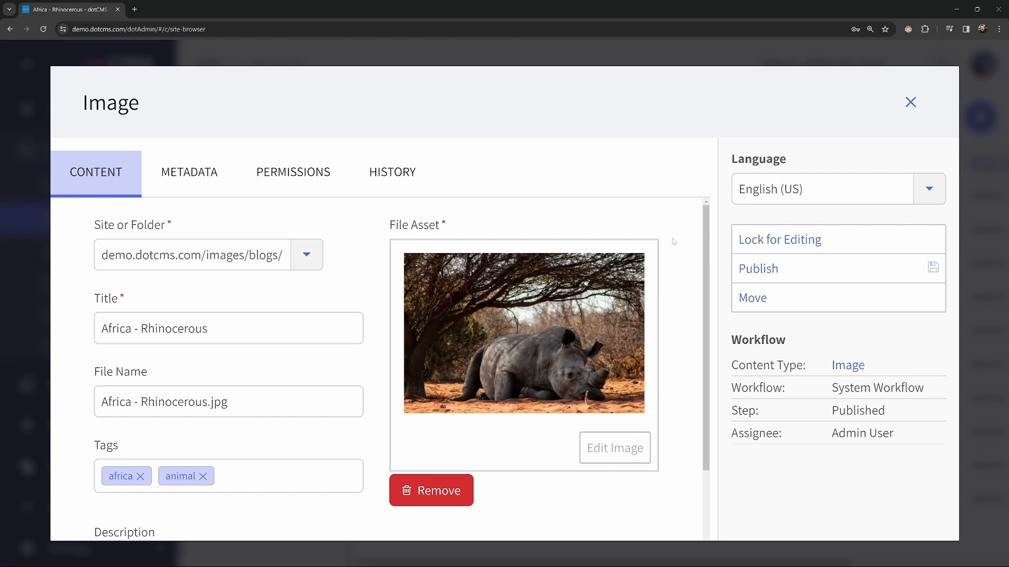
click(914, 108)
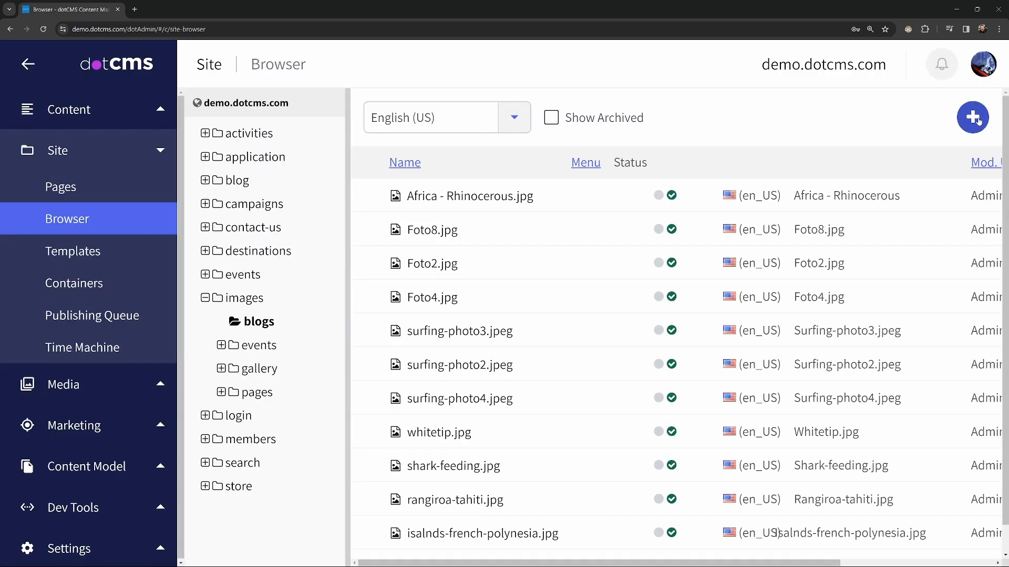
click(978, 121)
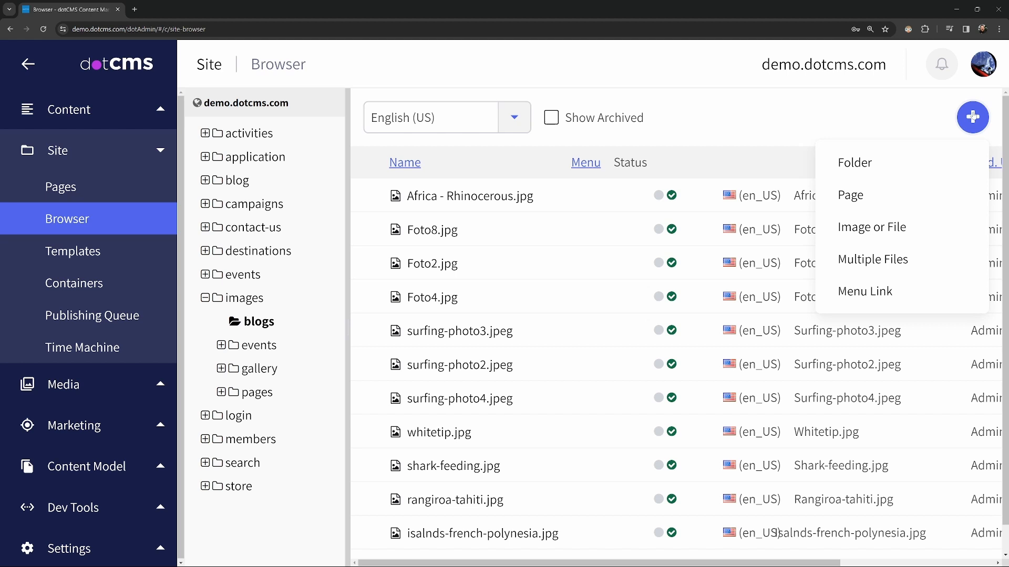
- Start a Multiple Files upload into /images/blogs/ with Image as the asset type
click(880, 260)
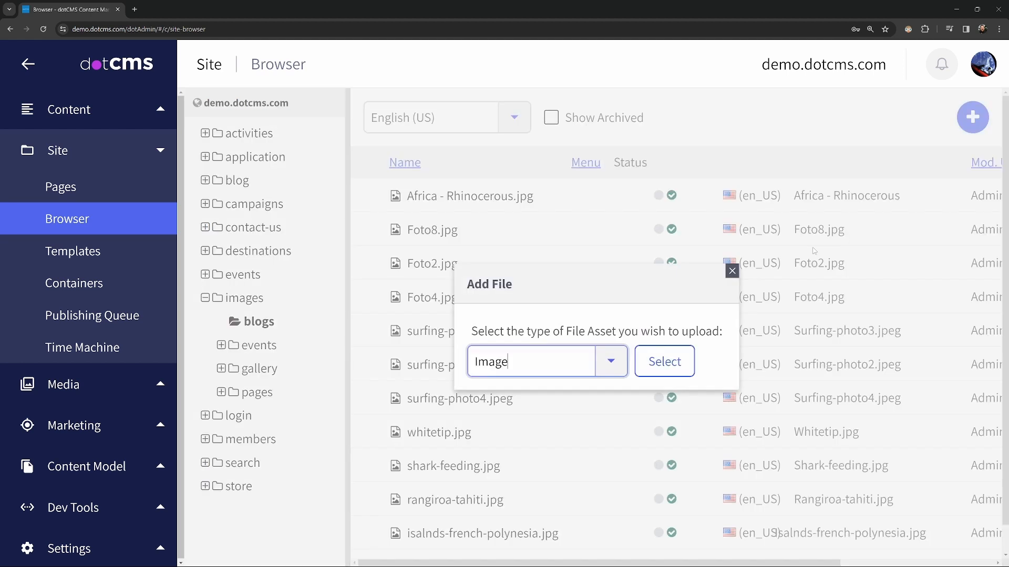
click(622, 363)
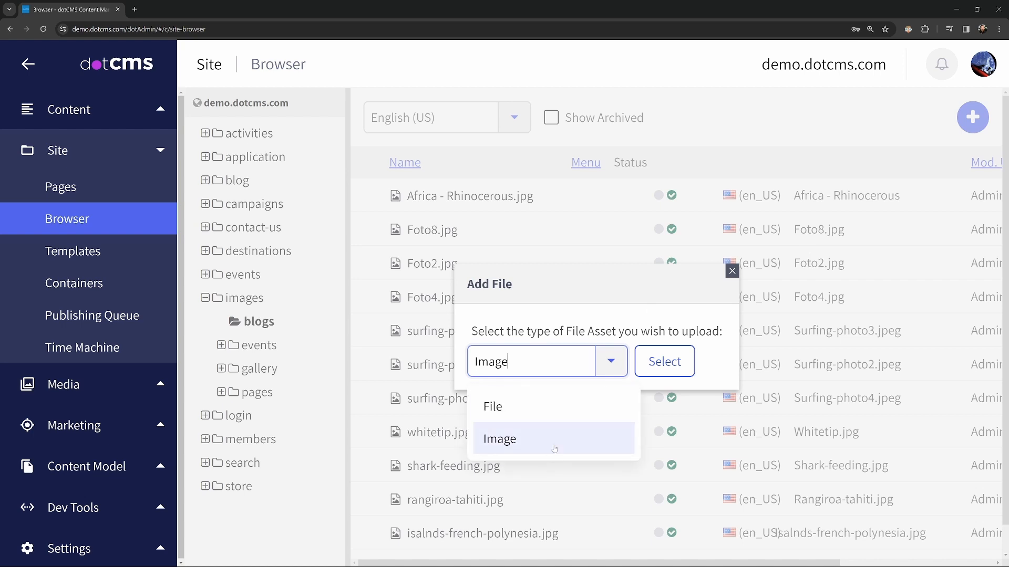
click(619, 367)
click(639, 367)
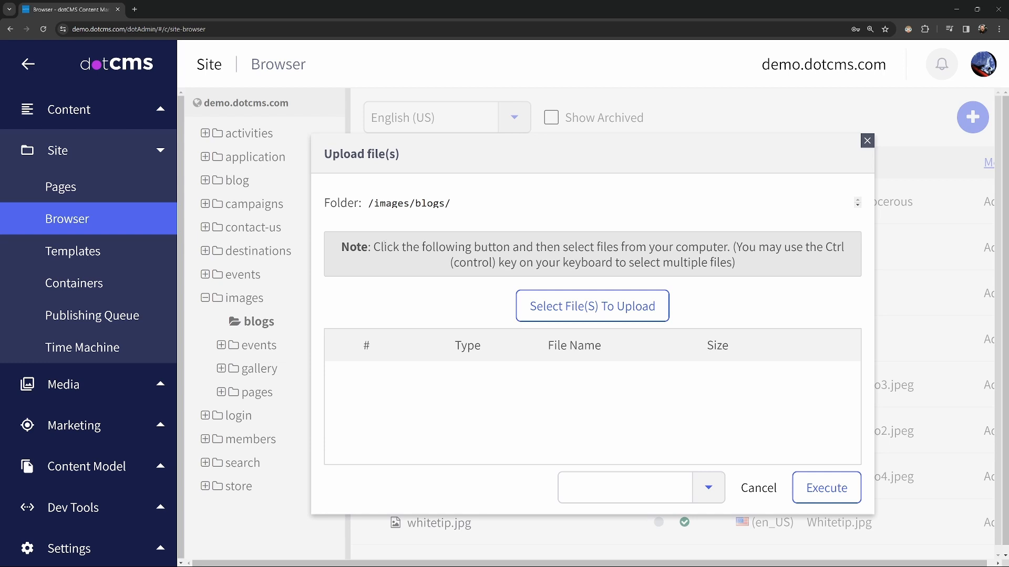
- Open the file picker from the /images/blogs/ upload dialog, showing the Pictures > Africa photos
drag(368, 204, 469, 201)
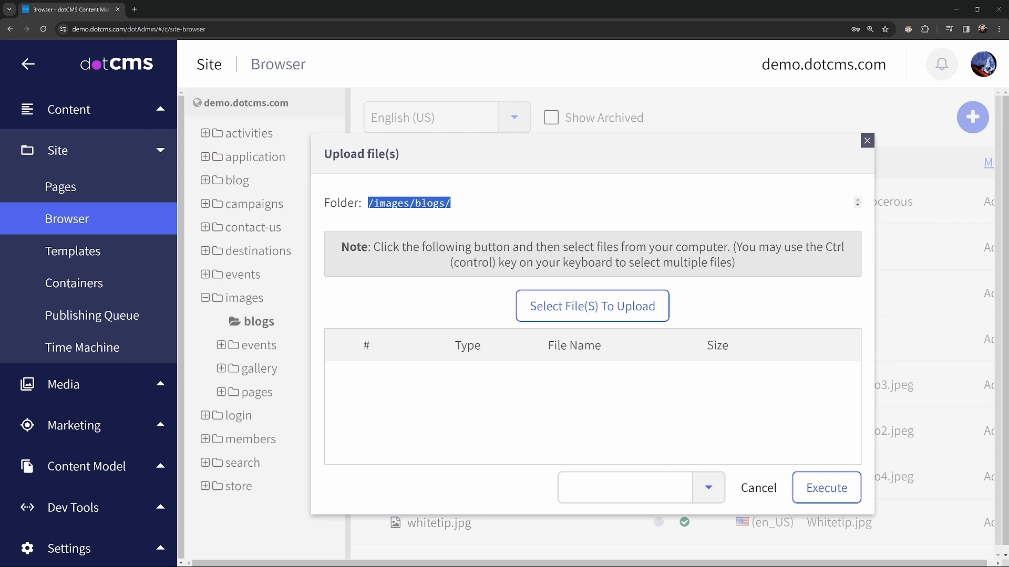
click(431, 245)
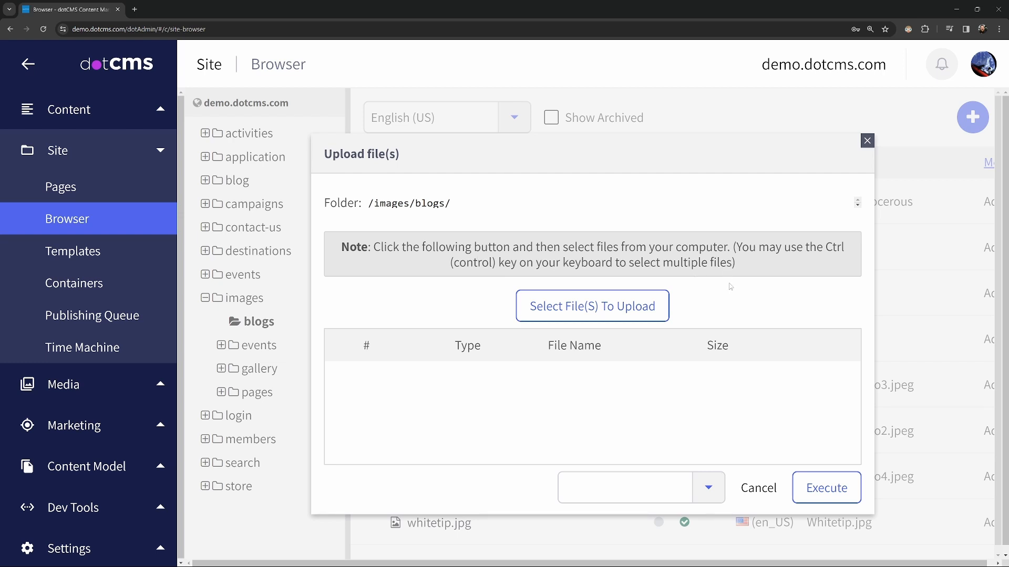
click(630, 308)
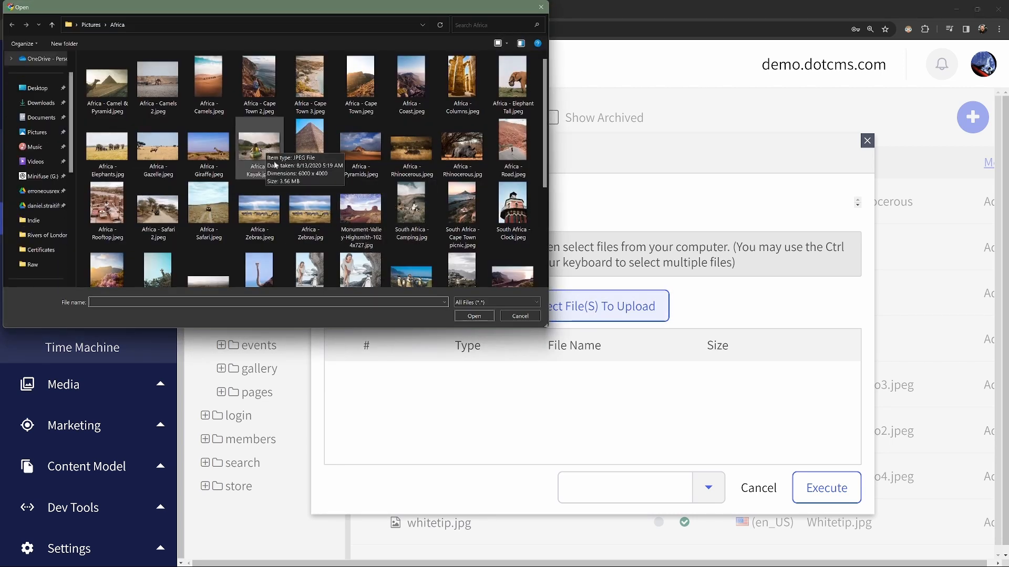
- Select Africa - Kayak.jpeg, Africa - Pyramid 1.jpeg and Africa - Pyramids.jpeg for upload
click(266, 146)
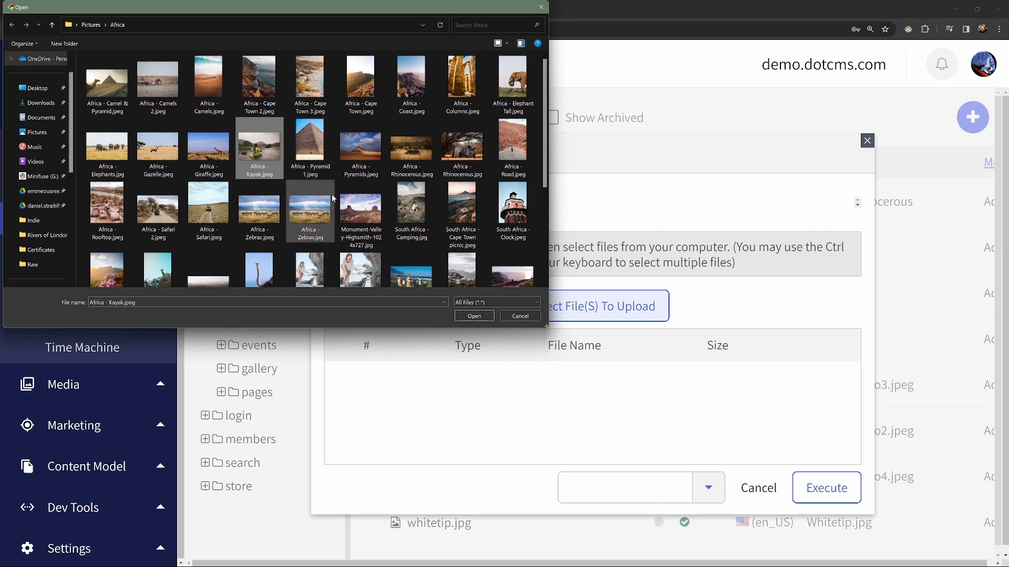
ctrl+click(321, 149)
ctrl+click(368, 151)
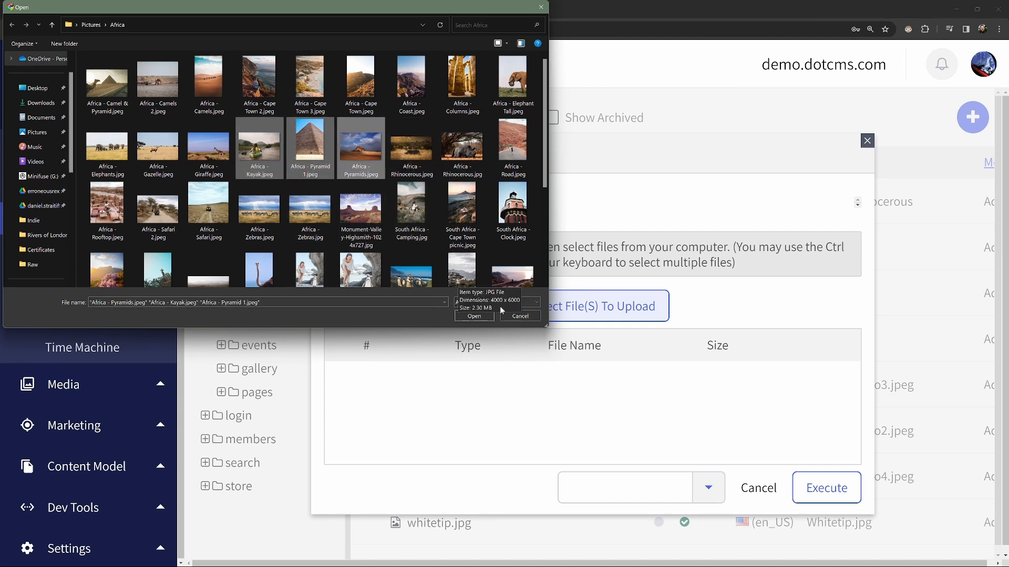
click(474, 316)
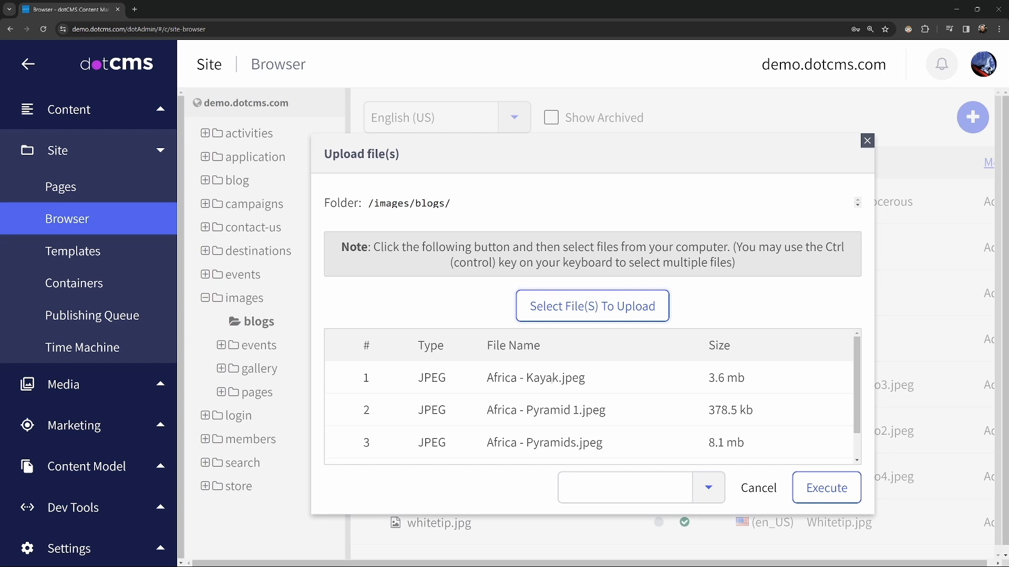
- Execute the Save (System Workflow) action on the three uploaded Africa images
click(712, 494)
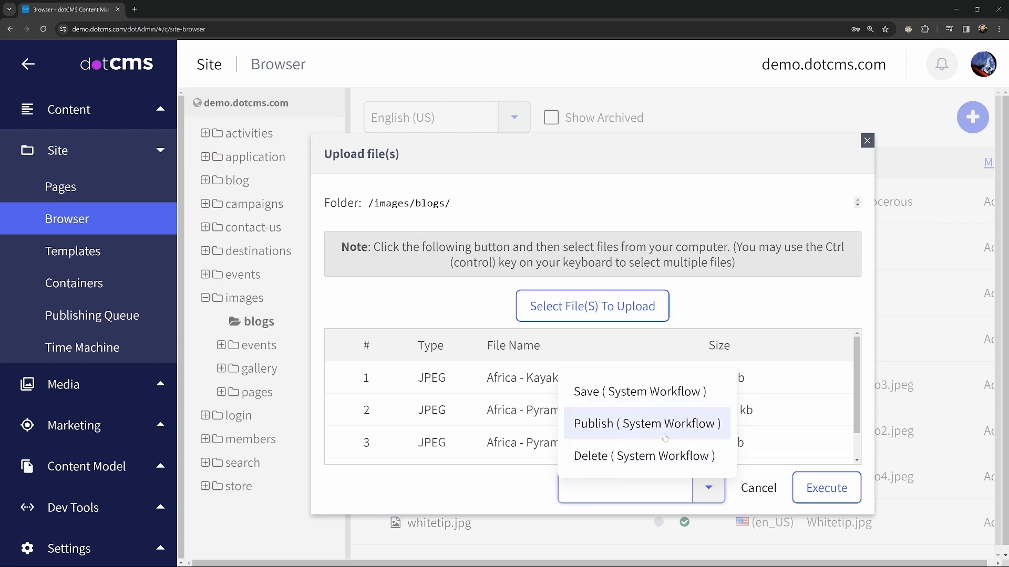
click(660, 392)
click(828, 489)
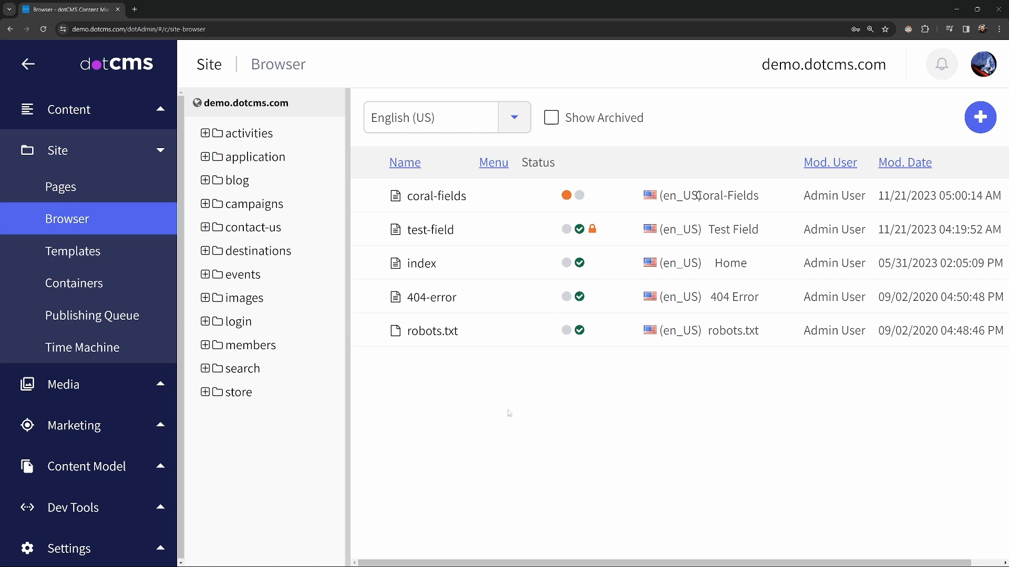
- Expand images in the site tree and list the files in the blogs subfolder
click(205, 298)
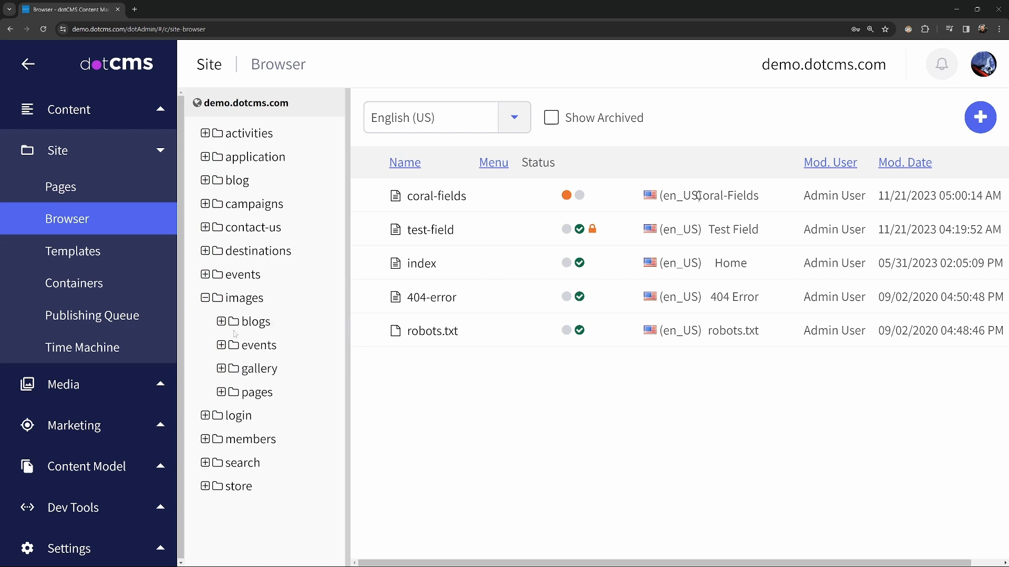
click(221, 322)
click(257, 323)
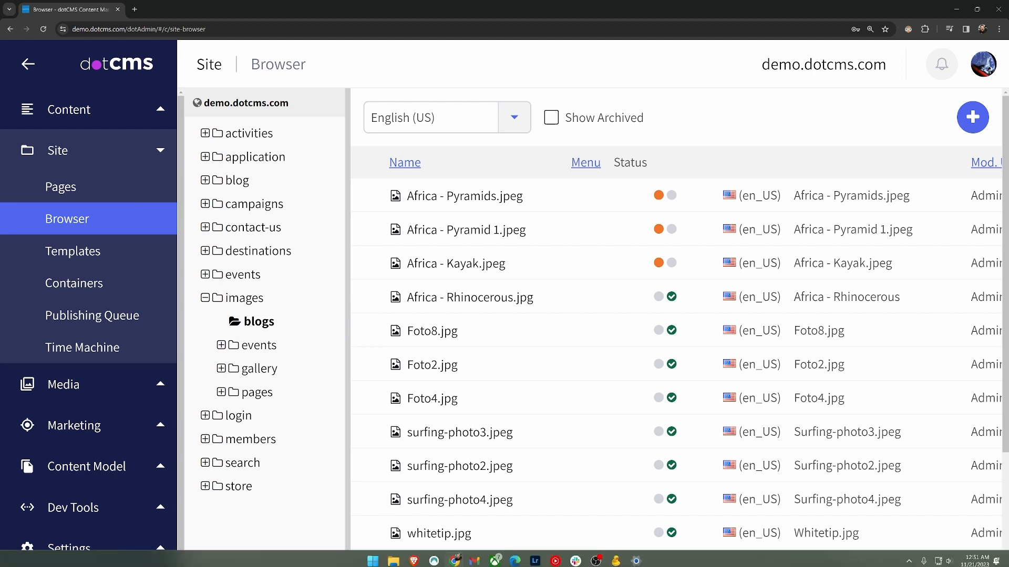
- Bring the Cyberduck window forward and move it up and to the left
click(616, 557)
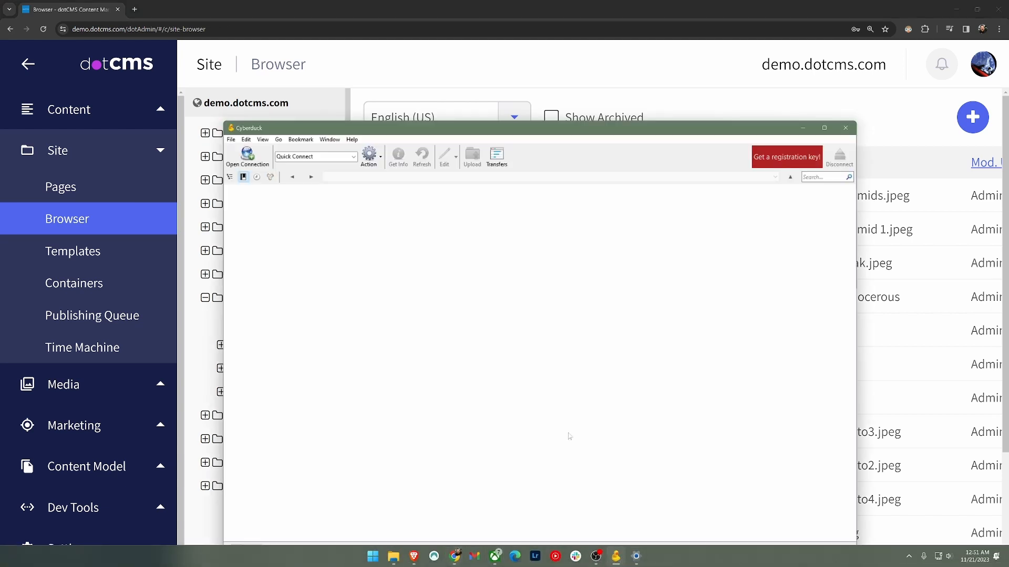
drag(555, 134, 500, 86)
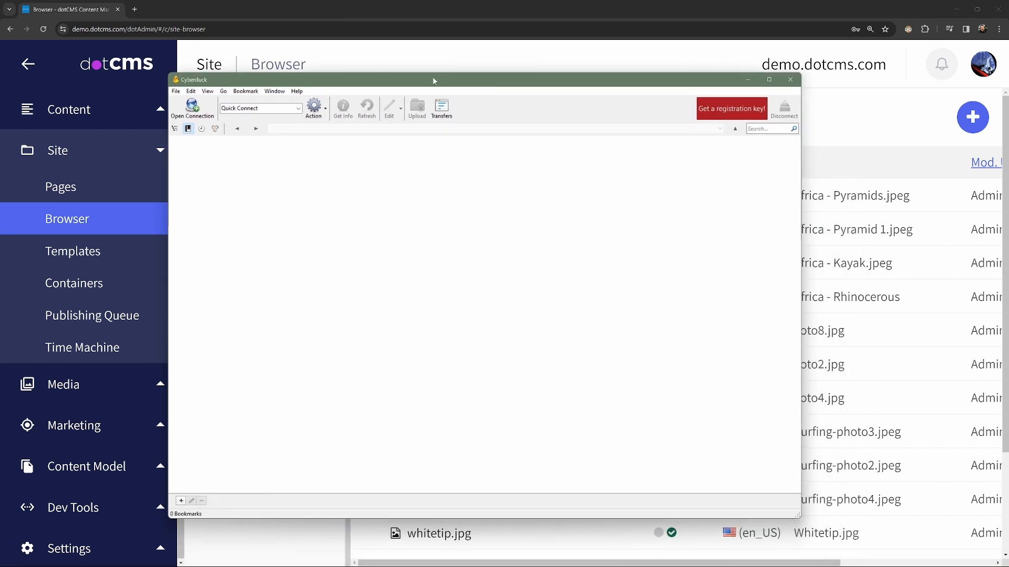
click(135, 9)
- Search Google for cyberduck and go to the official cyberduck.io site
text(cy)
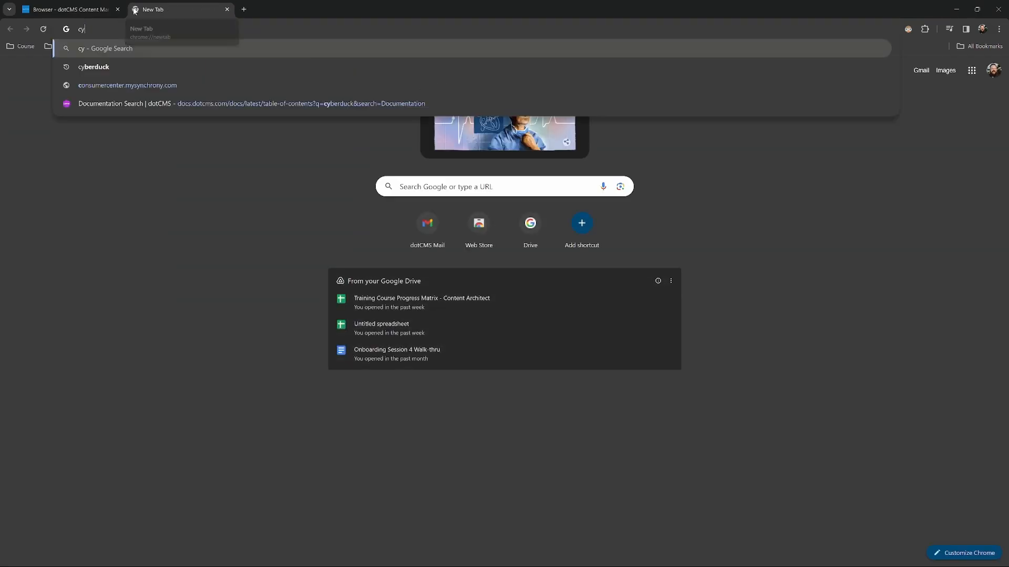
text(berduck)
key(Return)
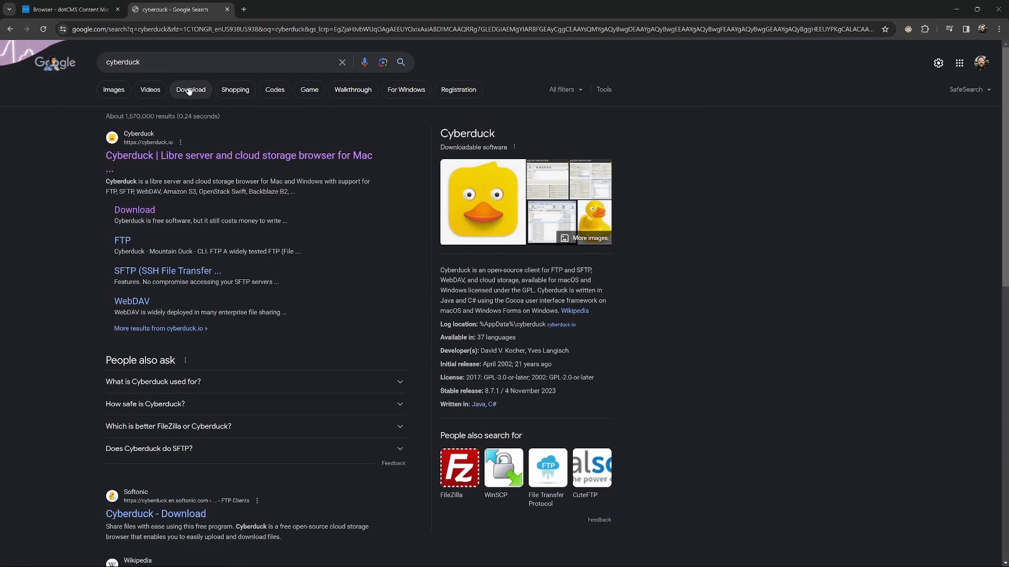
click(180, 156)
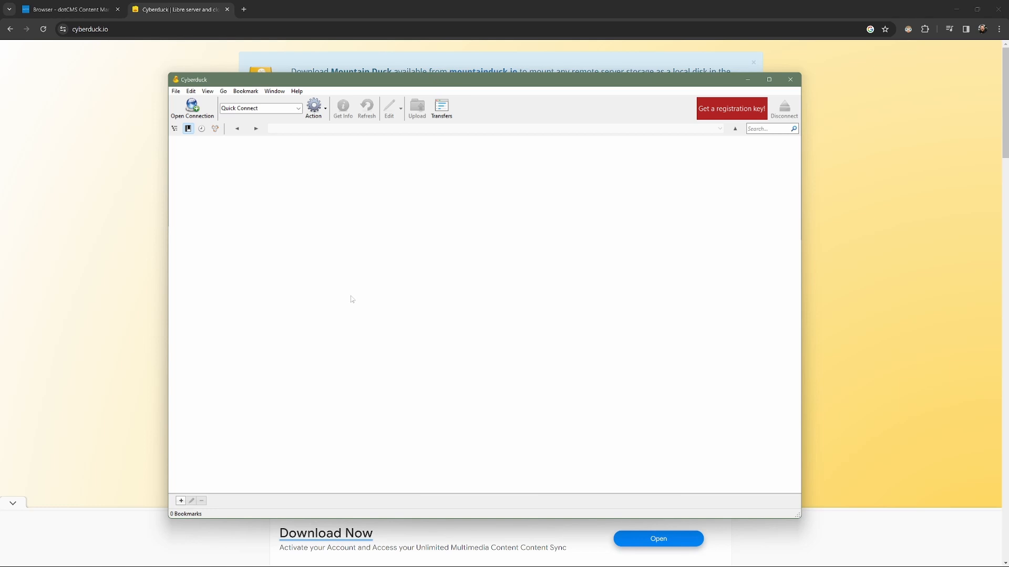
- Add a WebDAV (HTTPS) bookmark for demo.dotcms.com on port 443 with the admin e-mail and password
click(181, 502)
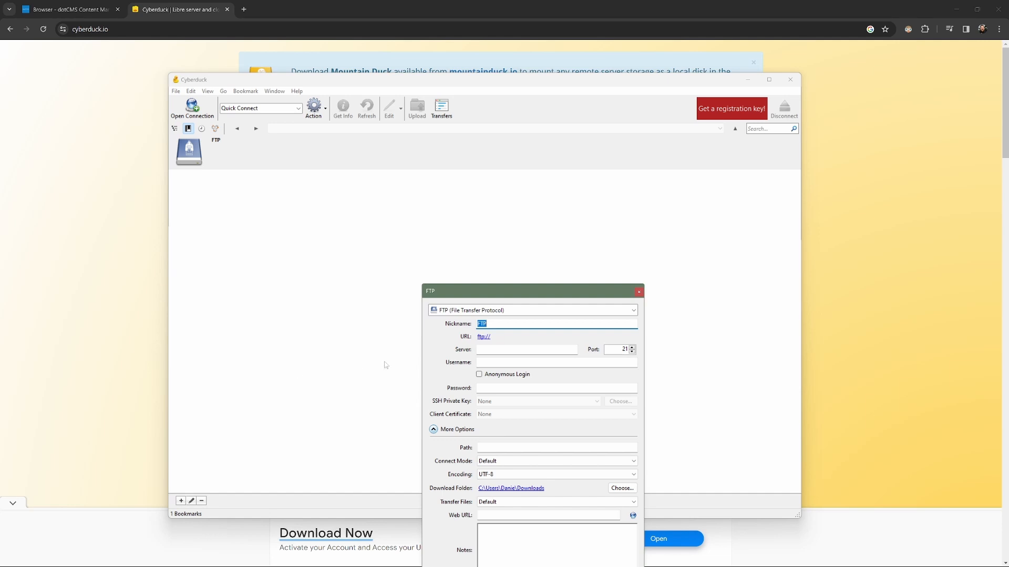
click(633, 310)
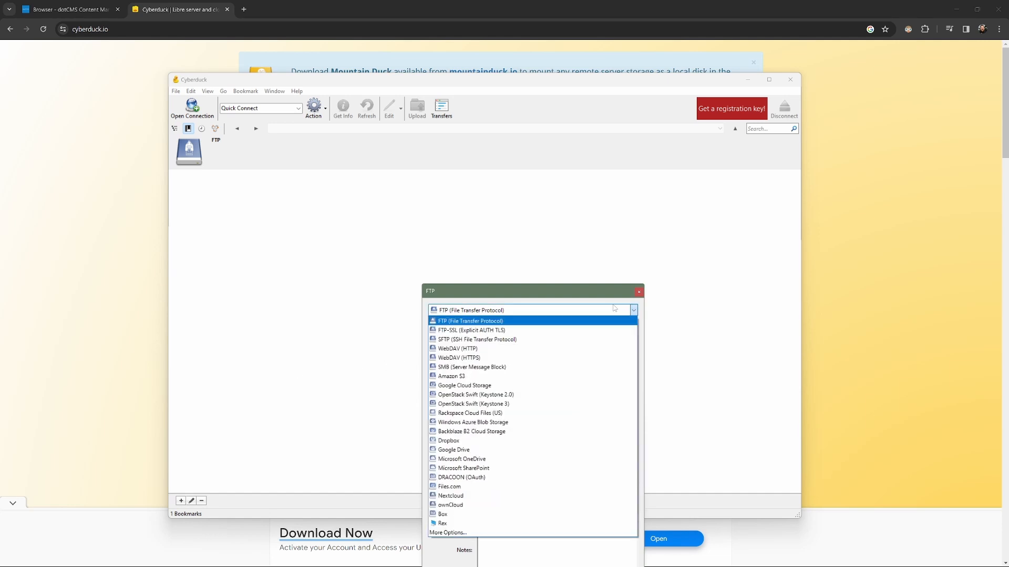
click(476, 360)
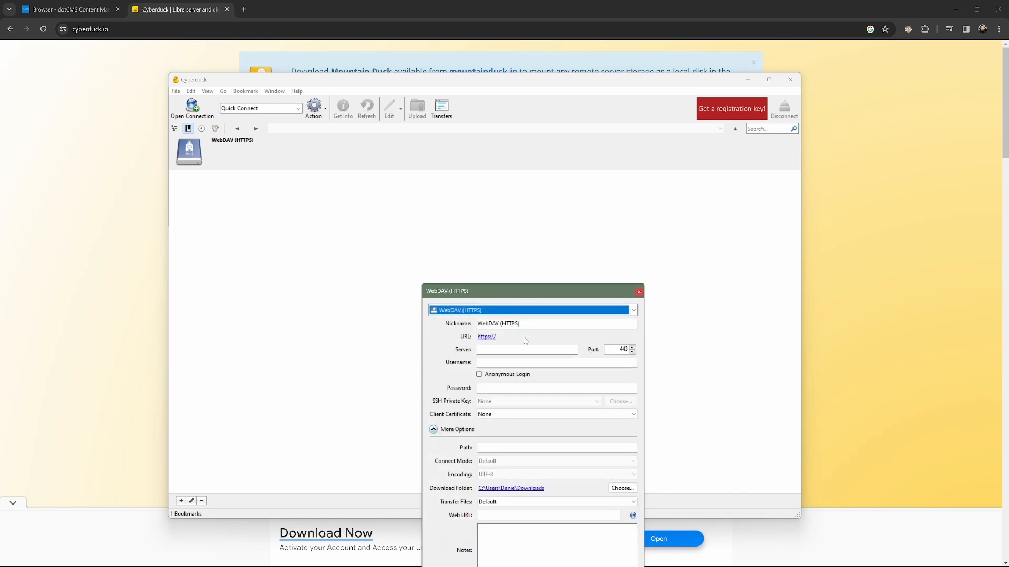
click(515, 350)
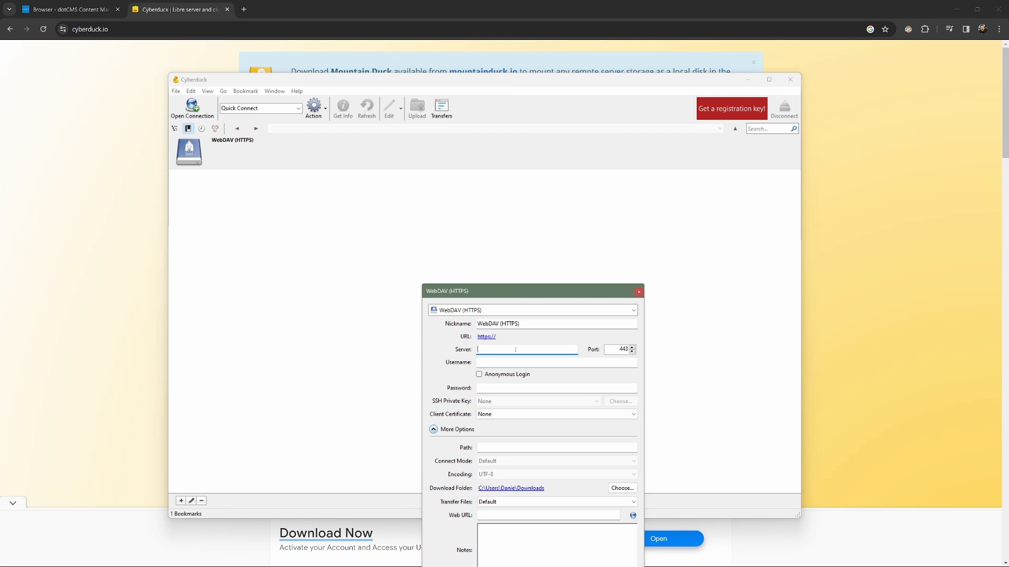
text(demo.dotcms.com)
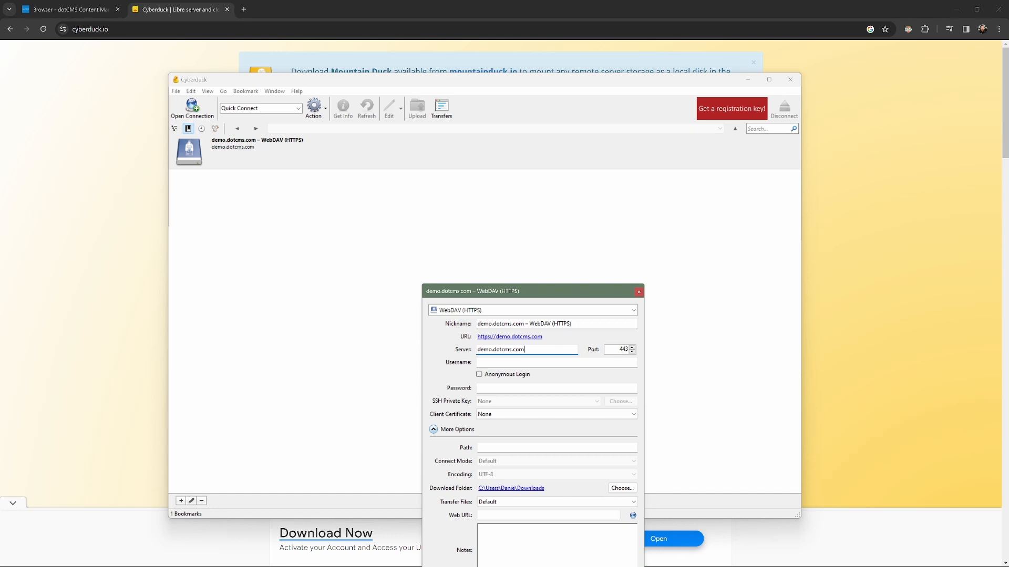
click(530, 365)
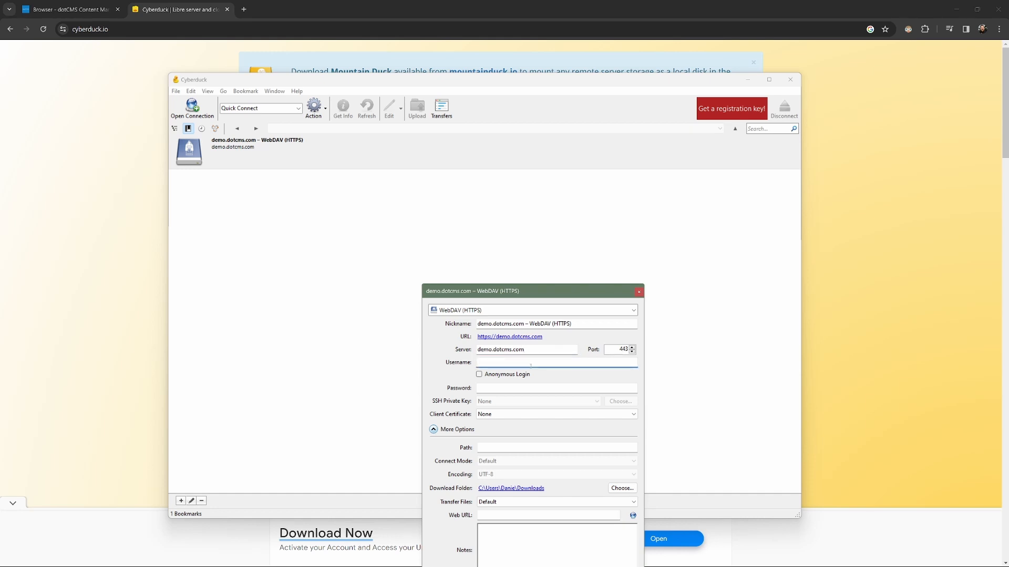
key(Tab)
text(admin)
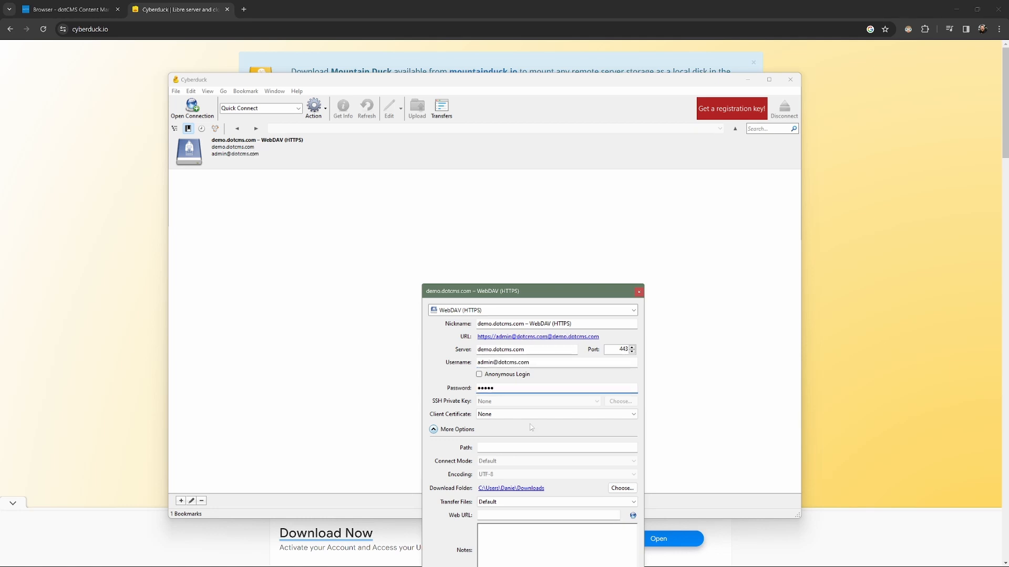
click(505, 444)
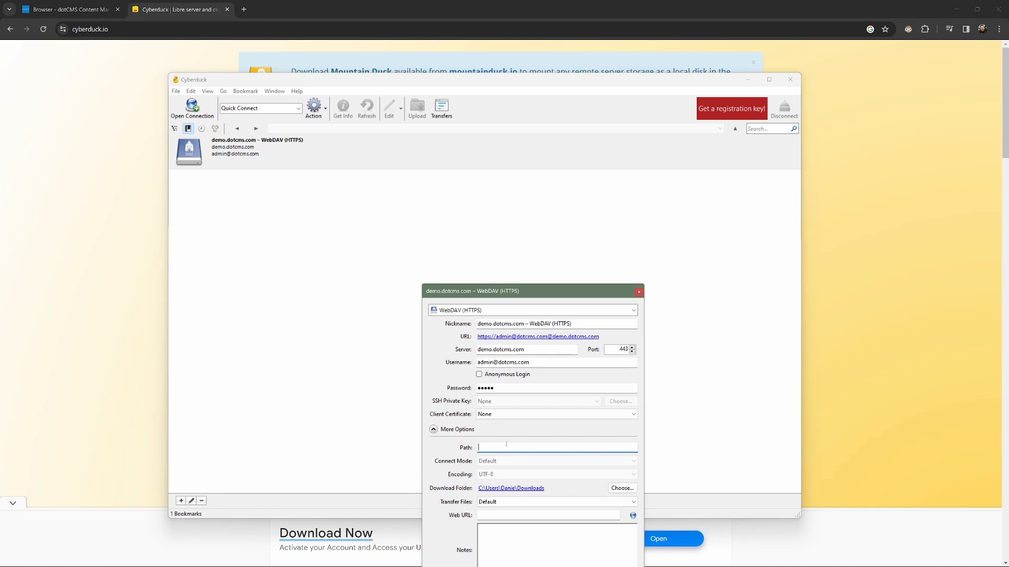
- Change the demo.dotcms.com bookmark path from /webdav/live/1 to /webdav/working/1 and close its settings
text(/)
text(webdav/)
text(live)
text(/1)
key(BackSpace)
key(BackSpace)
key(BackSpace)
key(BackSpace)
text(working)
drag(571, 297, 566, 168)
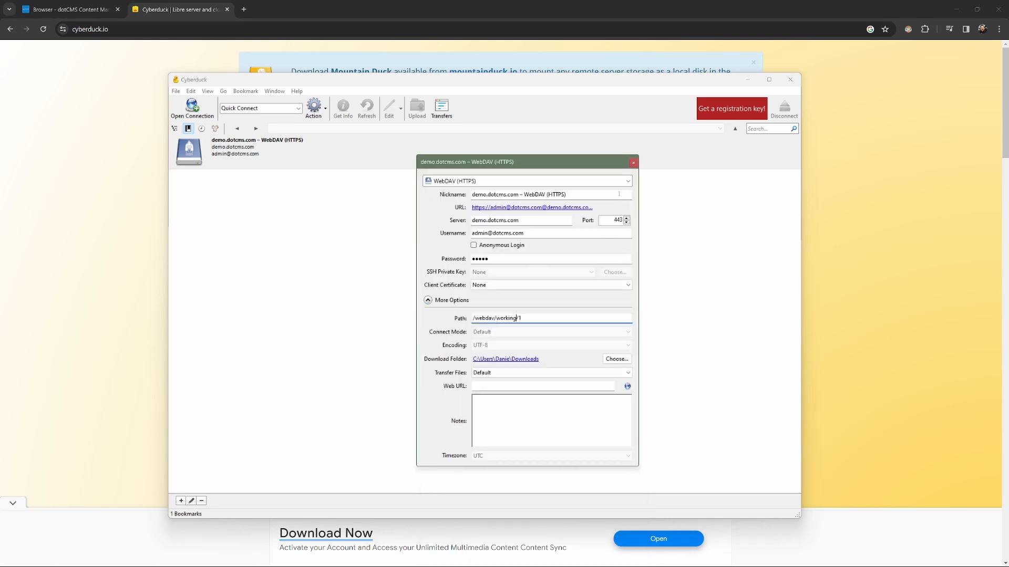
click(633, 162)
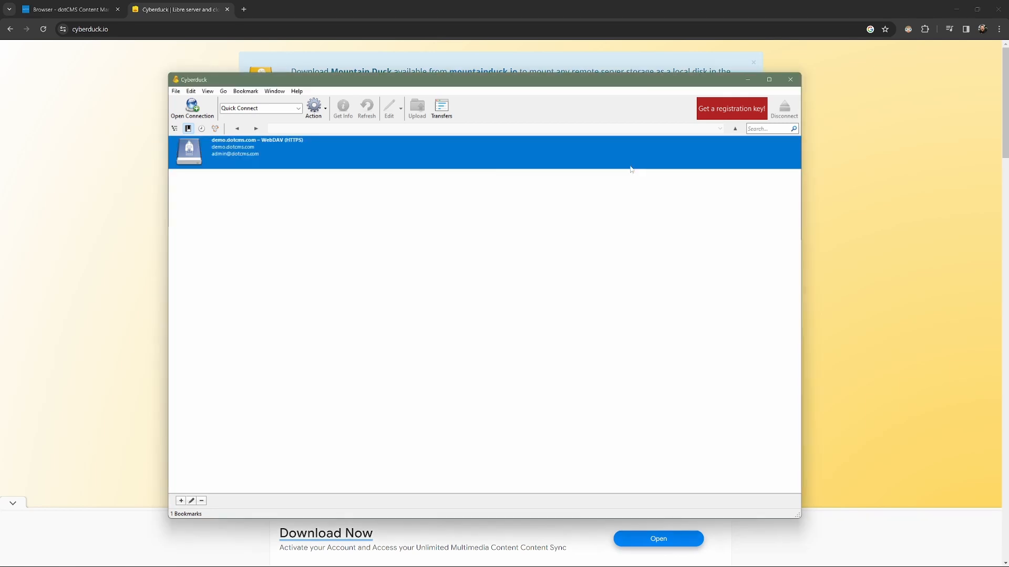
- Connect to the demo.dotcms.com bookmark and expand the site folder to list its top-level folders
double_click(231, 149)
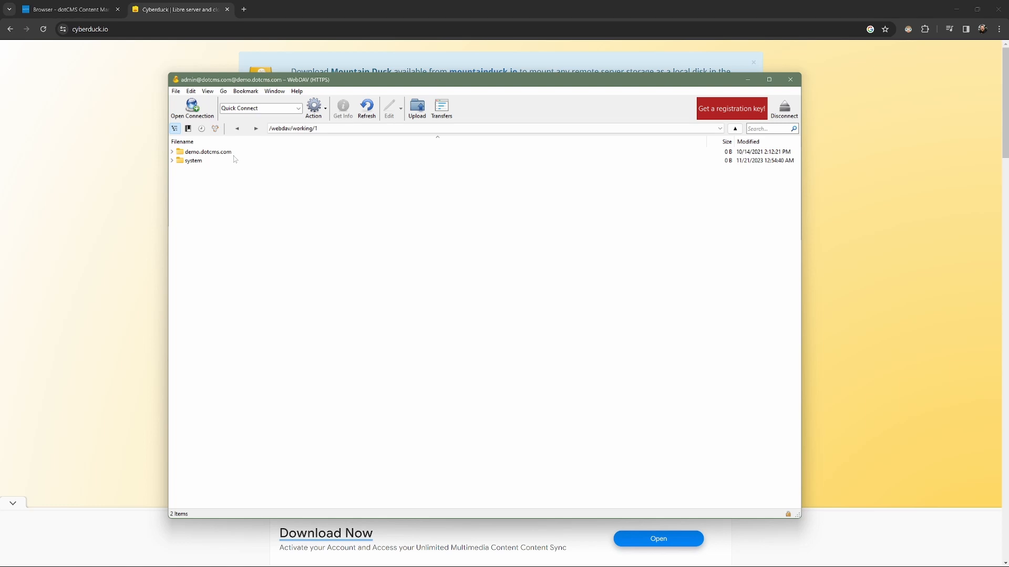
click(172, 161)
click(172, 161)
click(173, 152)
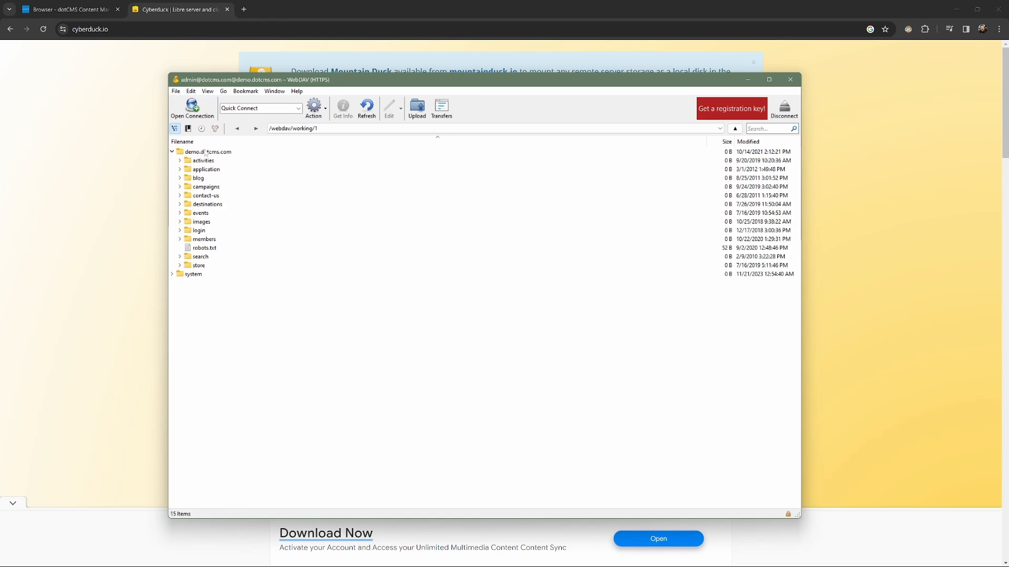
drag(341, 83, 542, 84)
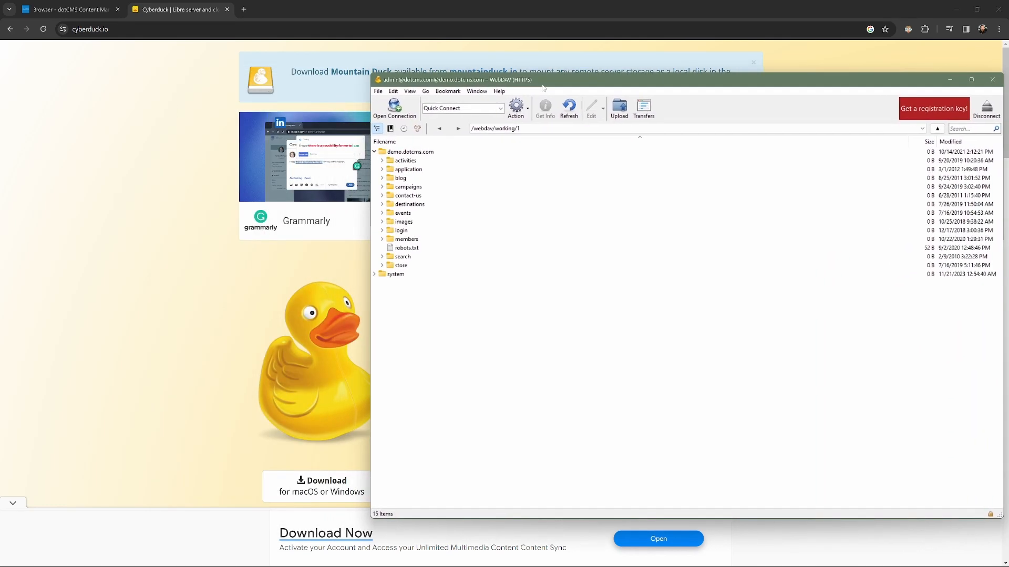
click(59, 10)
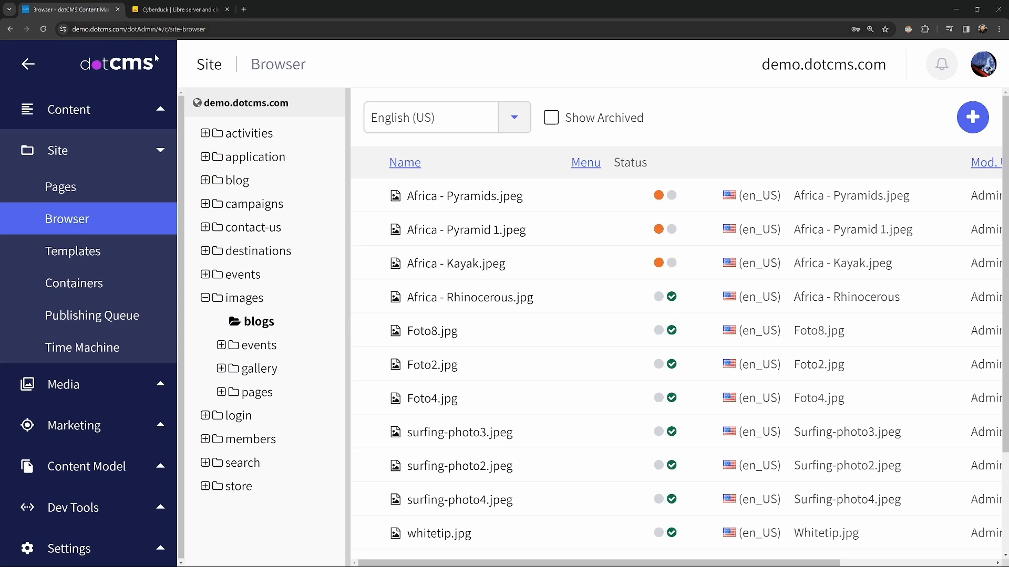
- Reload the Site Browser at the demo.dotcms.com root and bring the Cyberduck window forward
click(88, 220)
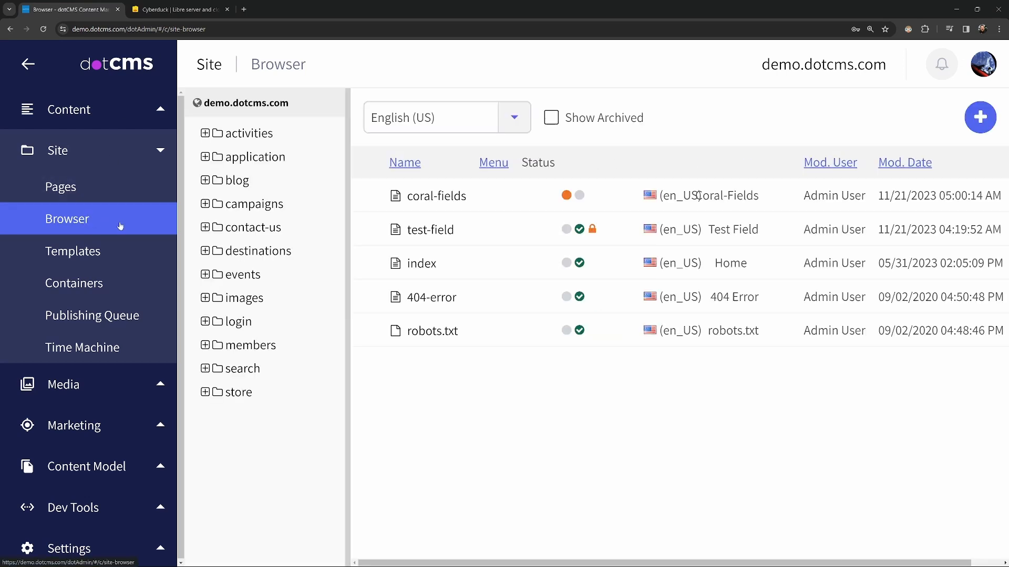
mouse_move(515, 560)
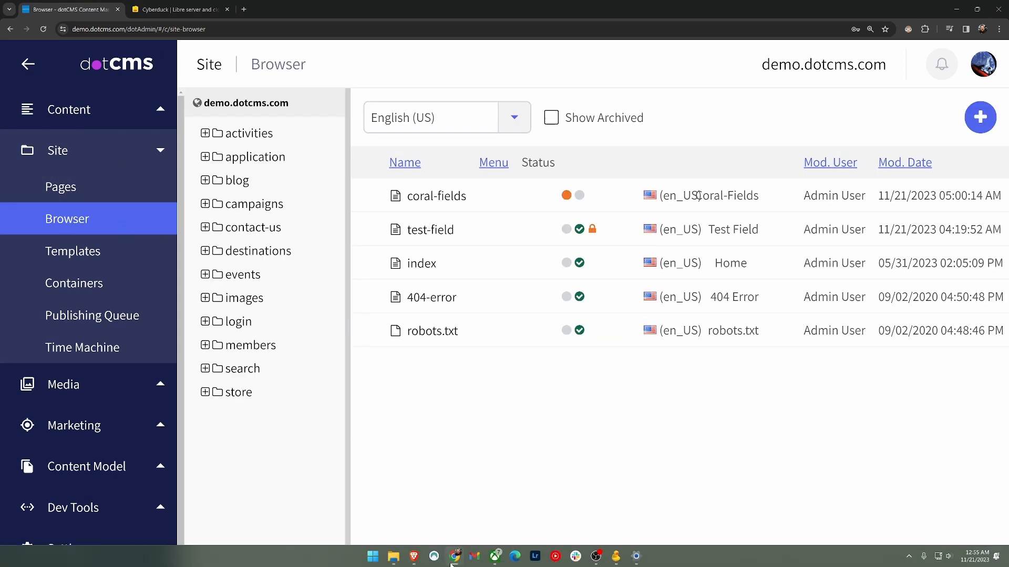
click(616, 557)
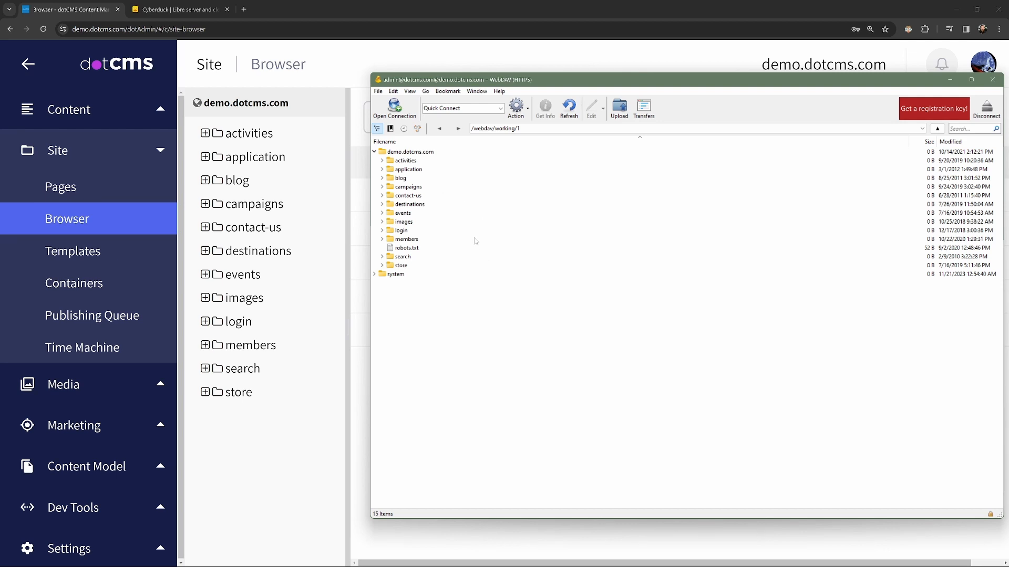
- Expand the application folder in Cyberduck to show its six subfolders
click(382, 170)
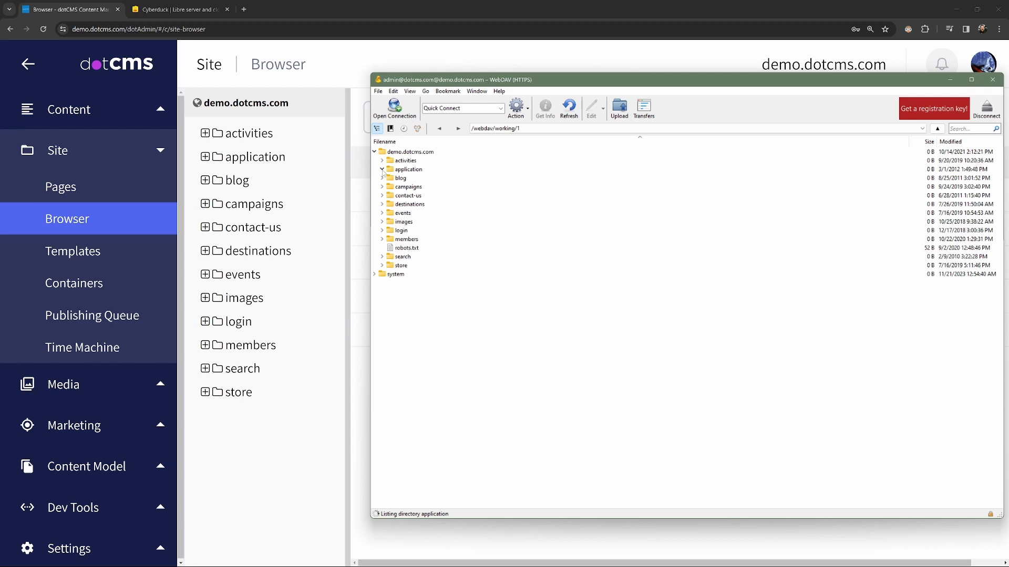